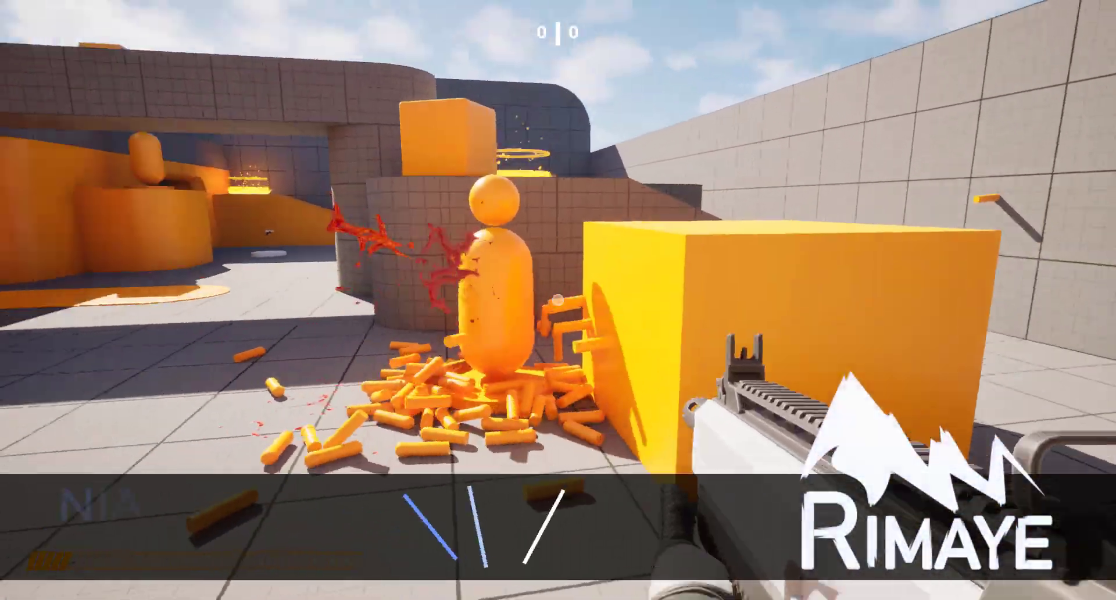
key("w")
left_click(557, 299)
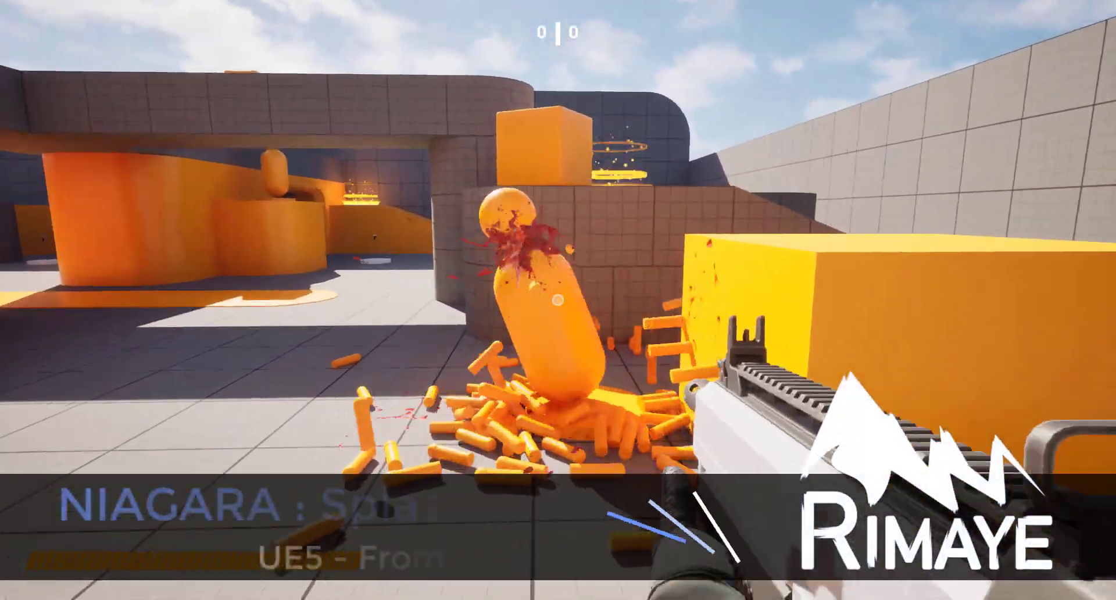
left_click_drag(558, 300, 558, 300)
key("a")
key("w")
key("s")
key("a")
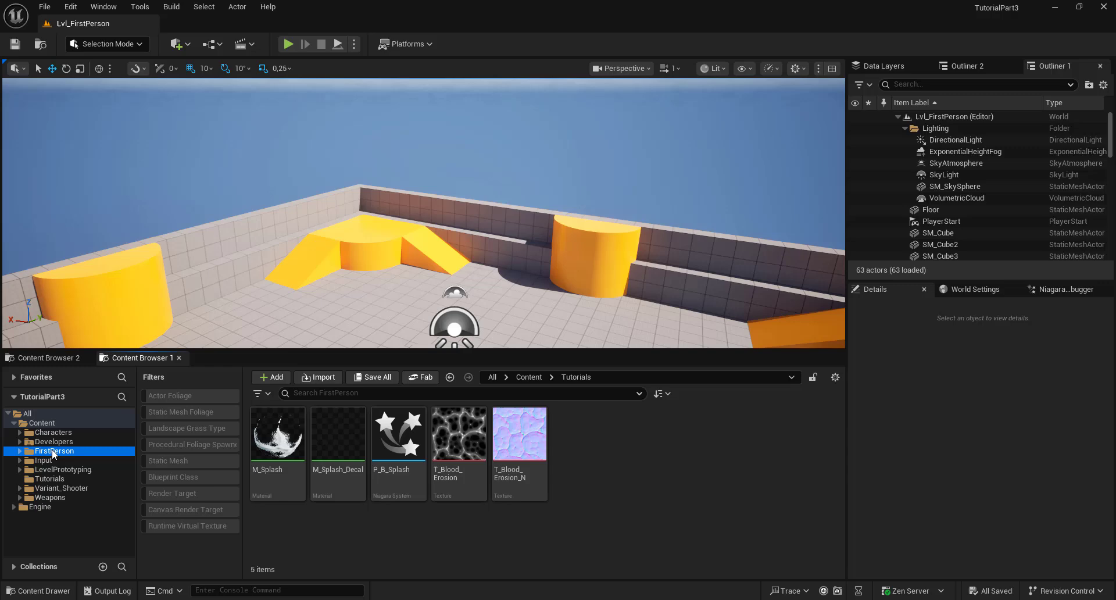
Open the Lvl_ArenaShooter level from the Variant_Shooter folder and look over the whole arena.
left_click(52, 451)
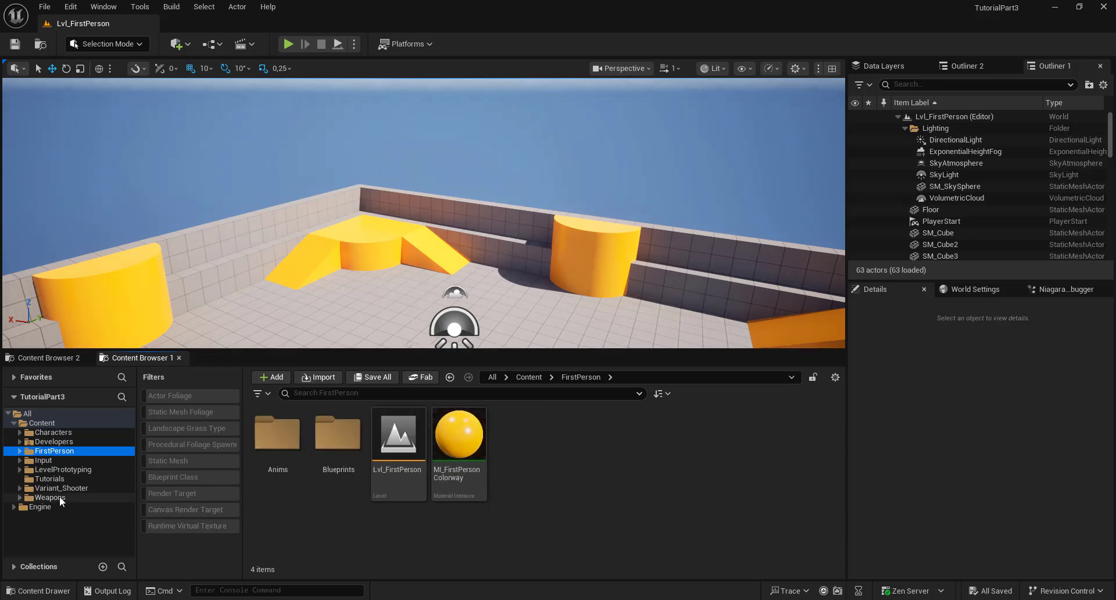
left_click(54, 478)
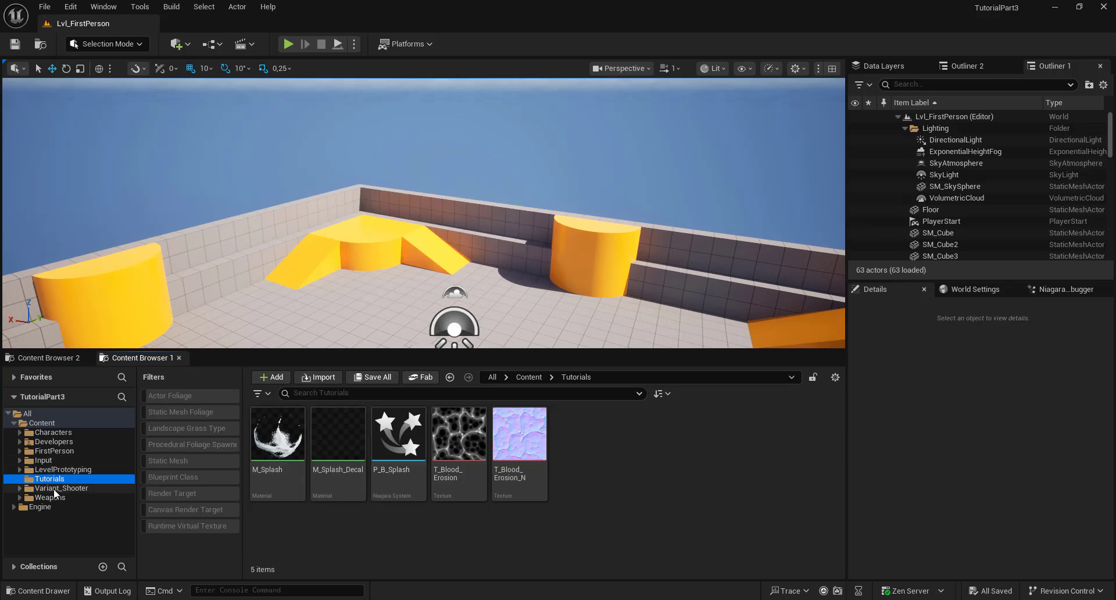
left_click(56, 498)
left_click(58, 488)
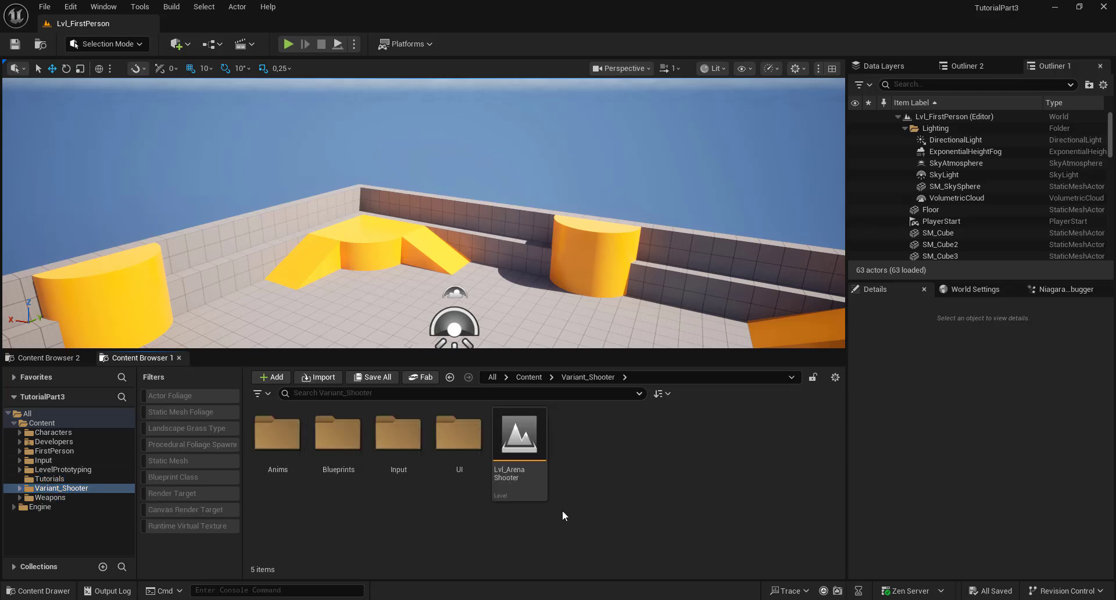
double_click(511, 445)
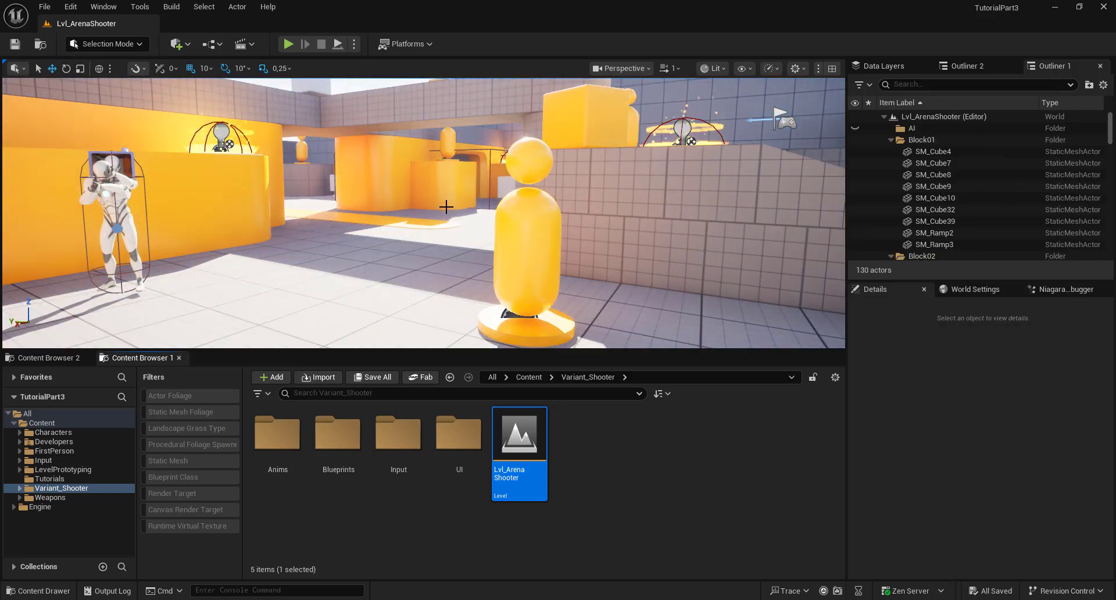
key("s")
right_click_drag(444, 208, 374, 225)
scroll(444, 208, "up", 2)
key("d")
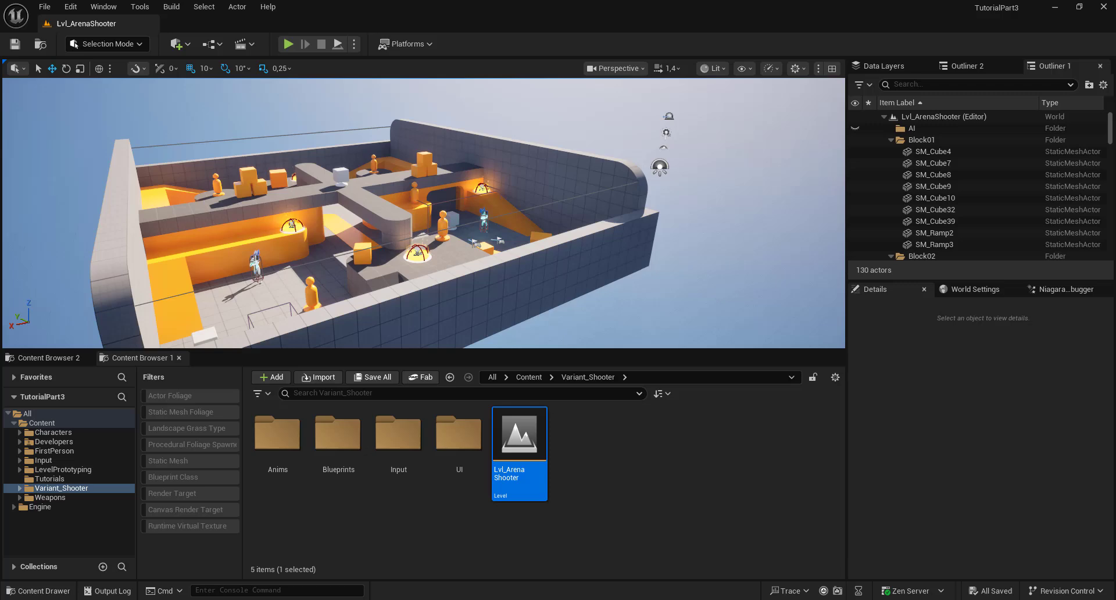
Open the BP_FirstPersonProjectile blueprint from the Projectiles folder inside the Variant_Shooter Blueprints > Pickups folder.
double_click(345, 442)
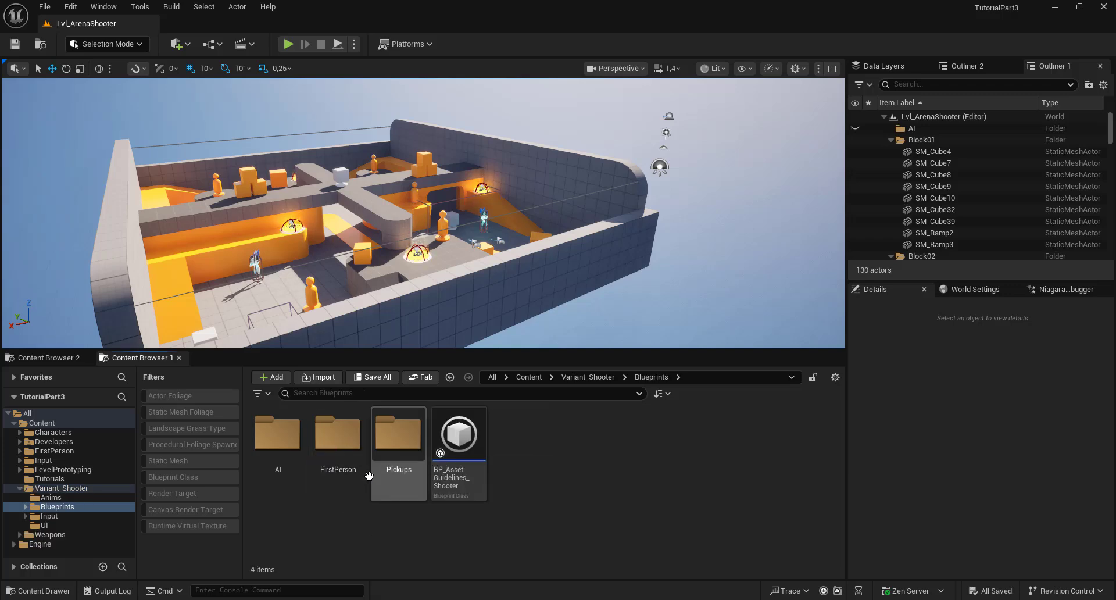
double_click(395, 440)
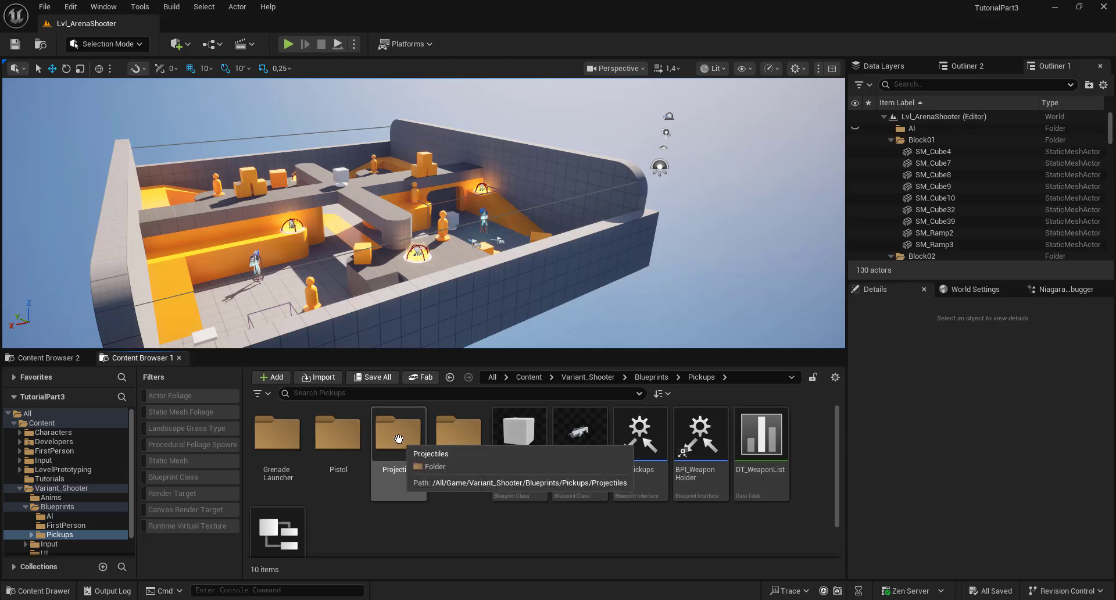
double_click(399, 438)
double_click(360, 459)
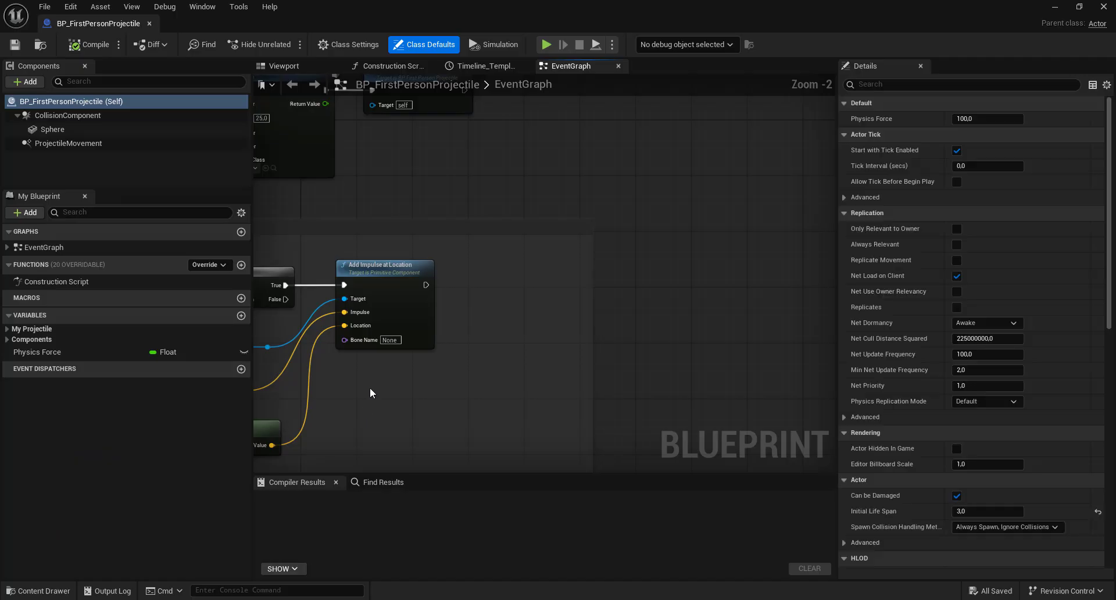
Add a Spawn System at Location node after Add Impulse at Location and set its system template to P_B_Splash.
right_click_drag(514, 324, 792, 256)
scroll(791, 256, "down", 2)
right_click_drag(693, 231, 835, 324)
scroll(541, 260, "up", 2)
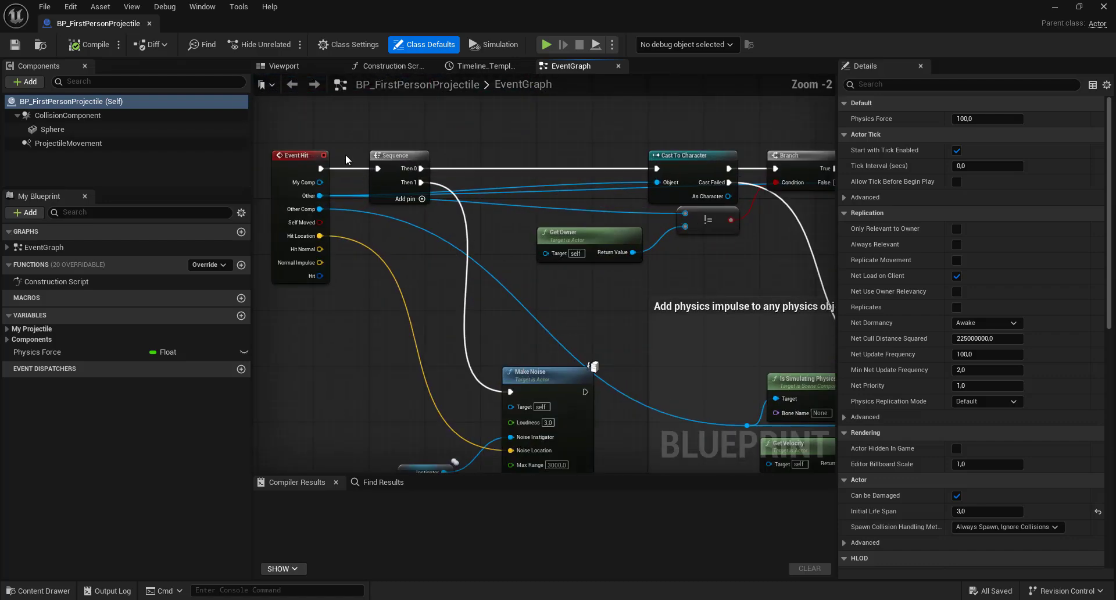
right_click_drag(334, 204, 431, 266)
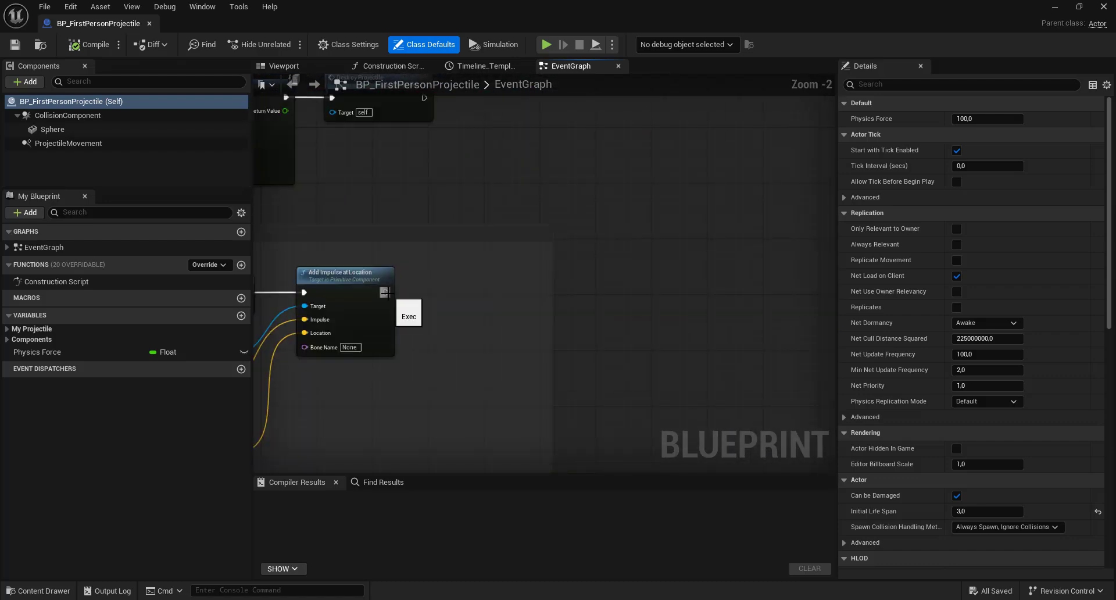
left_click_drag(609, 284, 619, 289)
type("s")
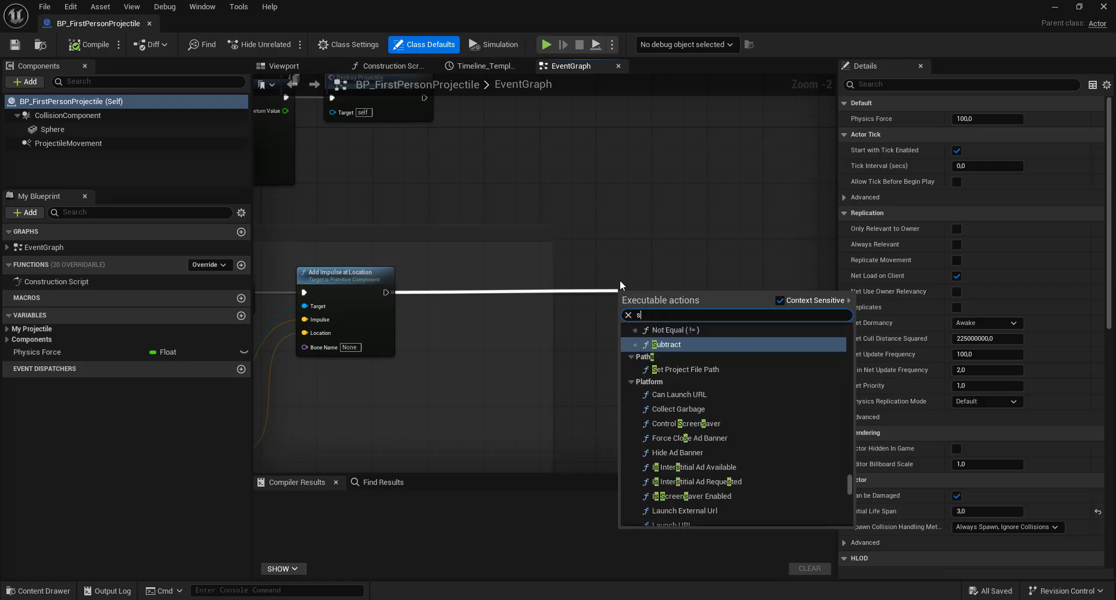
type("pawn sys")
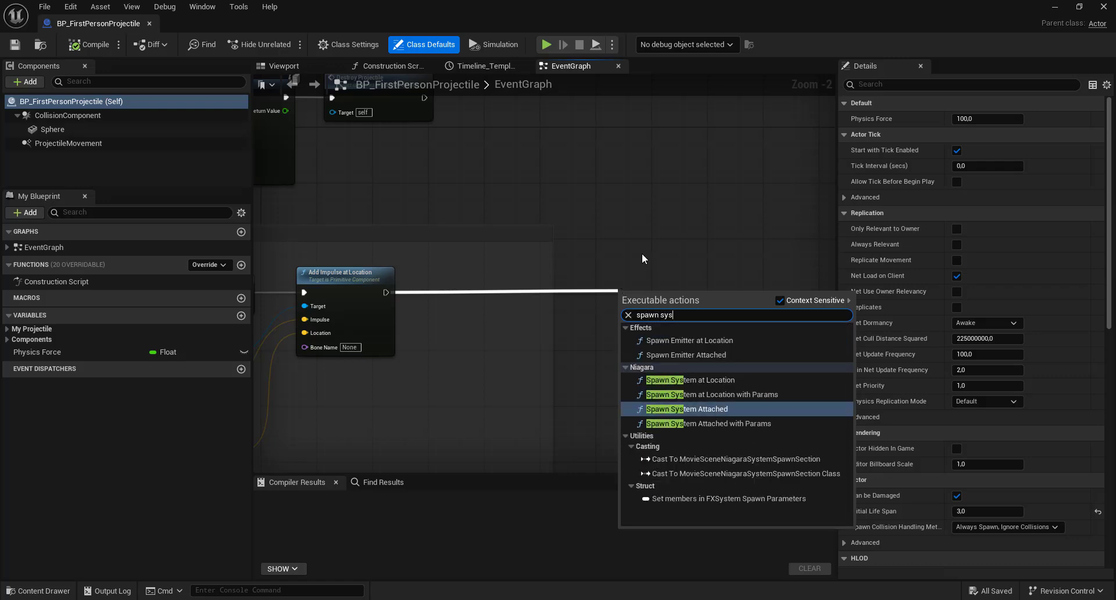
left_click(690, 379)
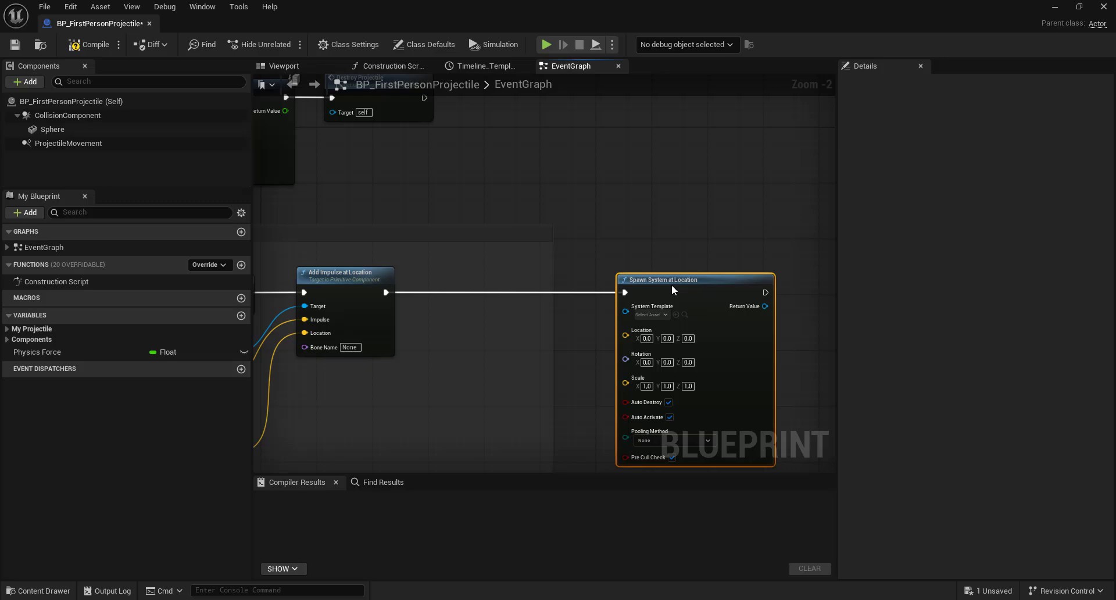
left_click(661, 315)
left_click(690, 415)
left_click(489, 384)
Connect Event Hit's Hit Location output to the Location input of the Spawn System at Location node.
scroll(489, 384, "down", 2)
right_click_drag(279, 344, 829, 391)
scroll(430, 286, "up", 2)
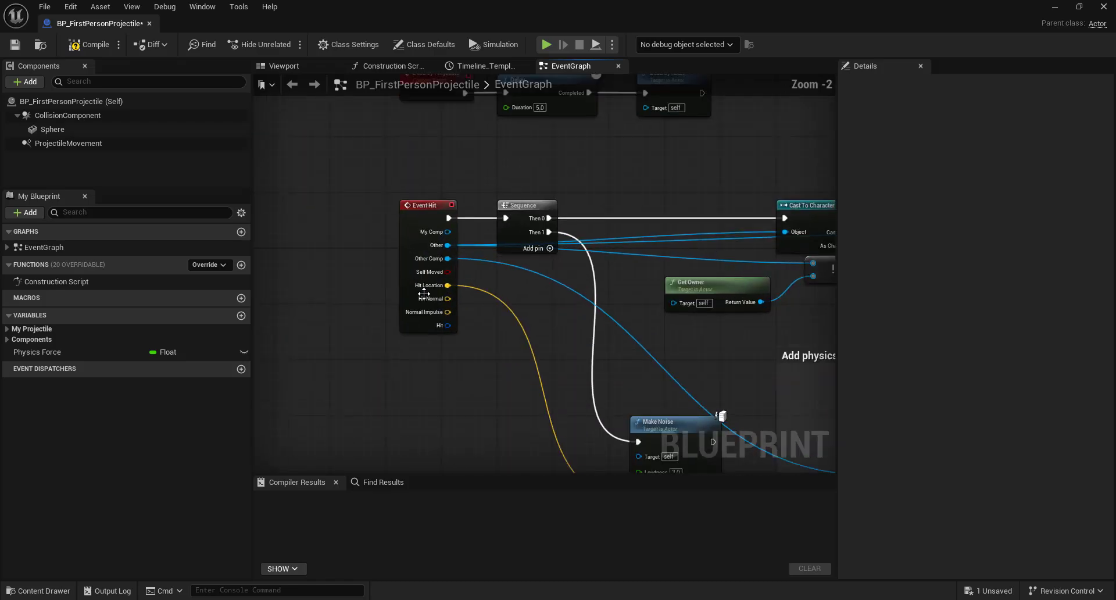
left_click_drag(447, 286, 635, 118)
Feed Event Hit's Hit Normal through a Make Rot from X node into the Rotation input of Spawn System at Location.
scroll(601, 148, "down", 2)
right_click_drag(463, 171, 787, 316)
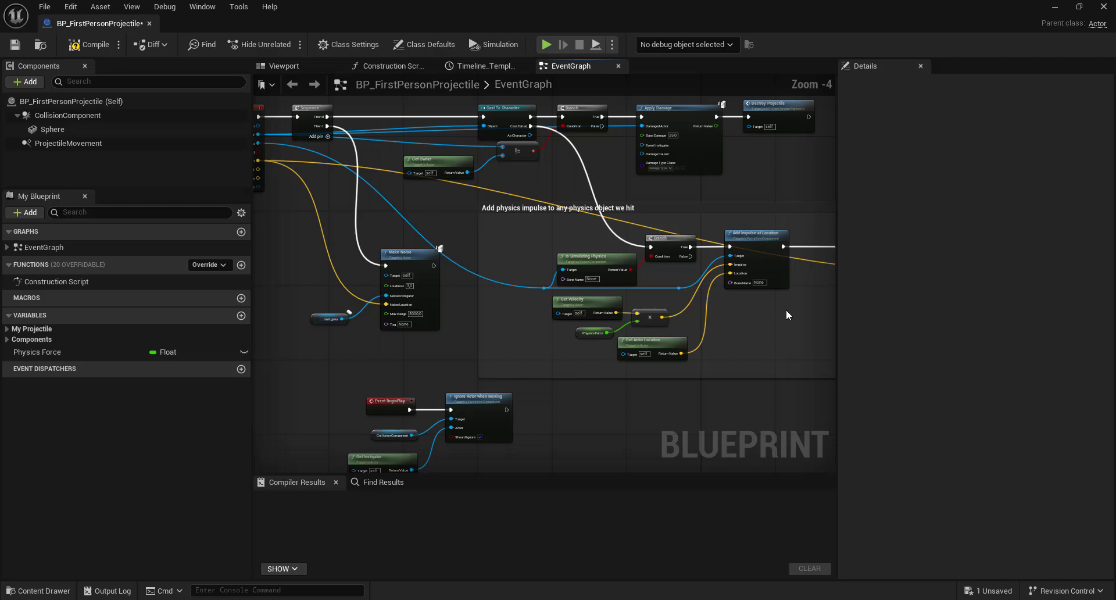
right_click_drag(468, 220, 757, 256)
scroll(561, 231, "up", 2)
left_click_drag(543, 209, 437, 425)
type("make rot")
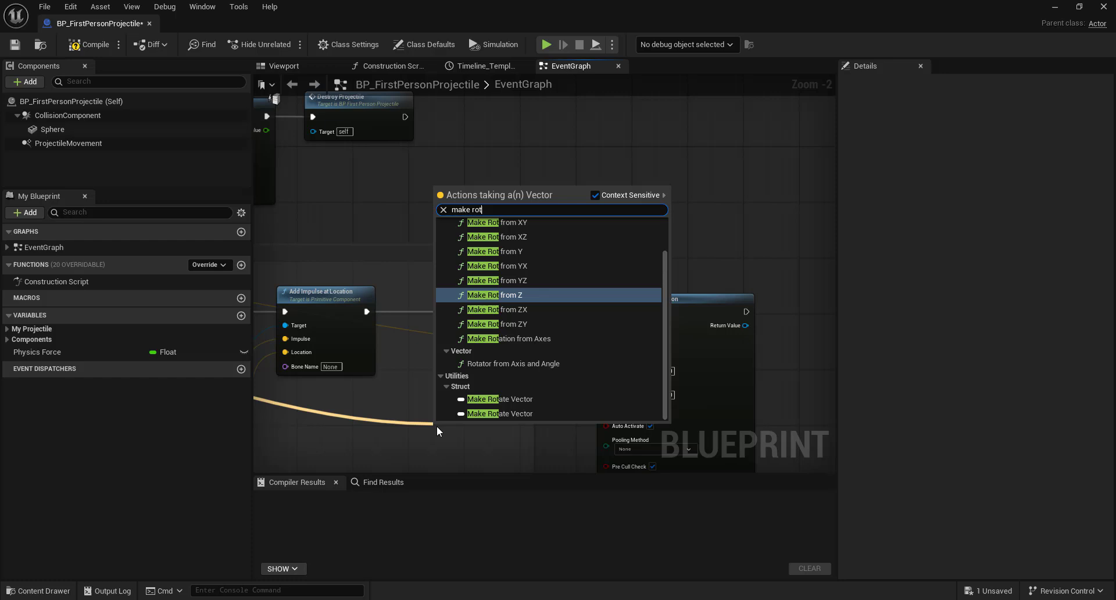
scroll(522, 246, "up", 2)
left_click(513, 244)
right_click_drag(511, 246, 494, 177)
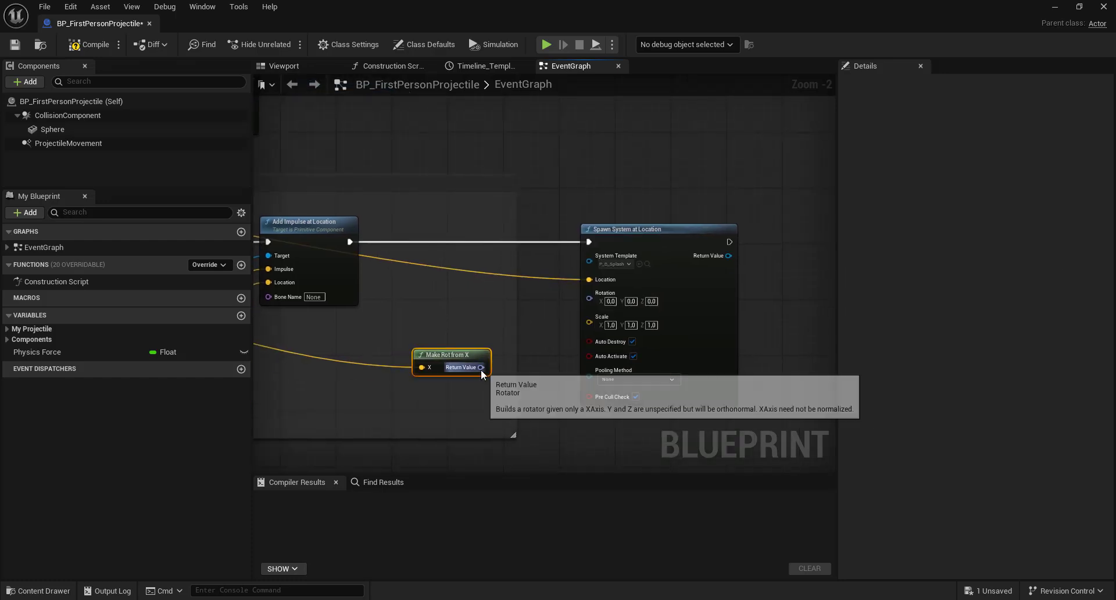
left_click_drag(481, 368, 591, 295)
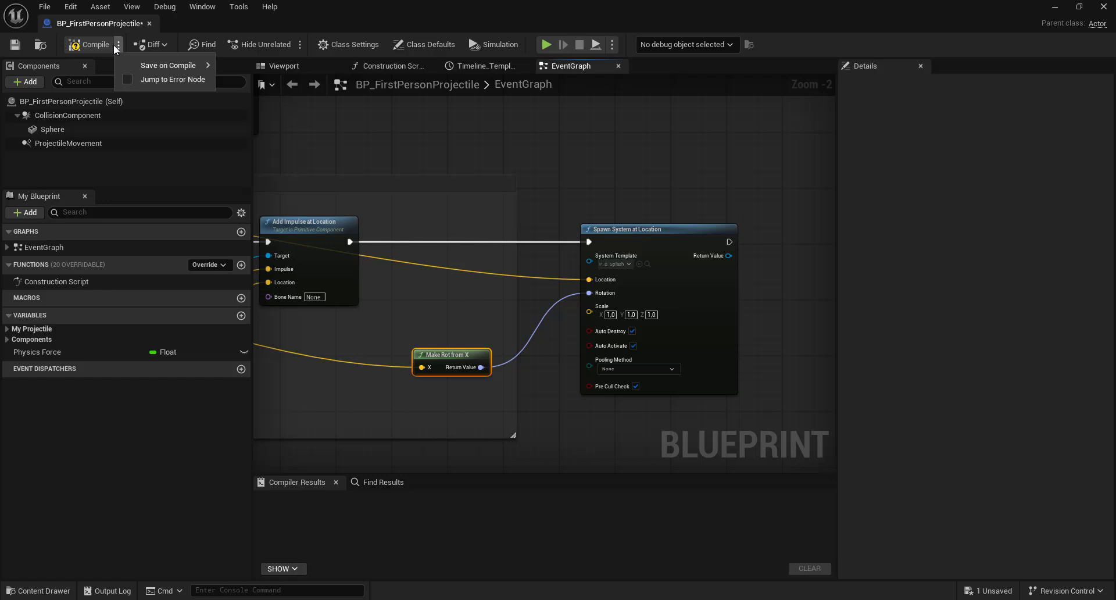
Compile and save the projectile blueprint, and dock it as a tab beside the level editor.
left_click(81, 46)
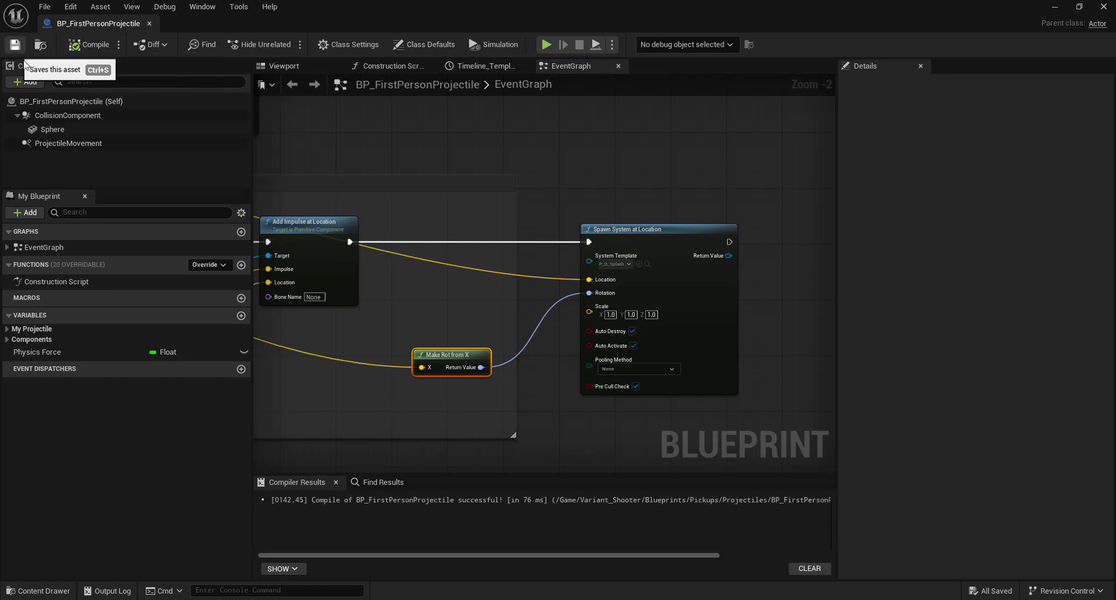
left_click_drag(133, 25, 244, 30)
left_click(118, 23)
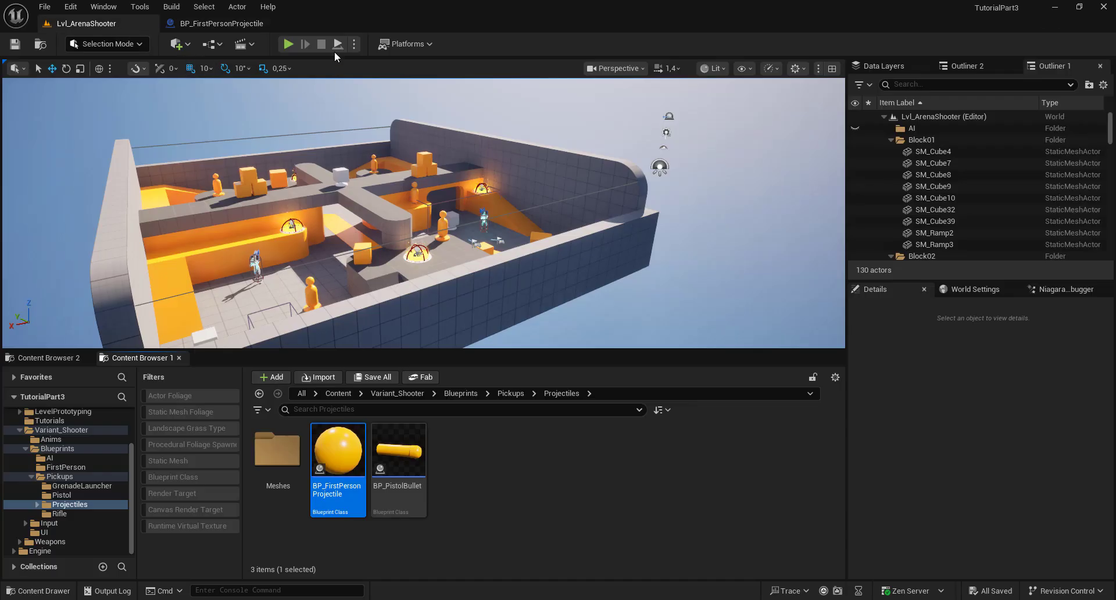
Play-test the arena level by shooting the dummy target and the enemy to check the splash effect.
left_click(288, 44)
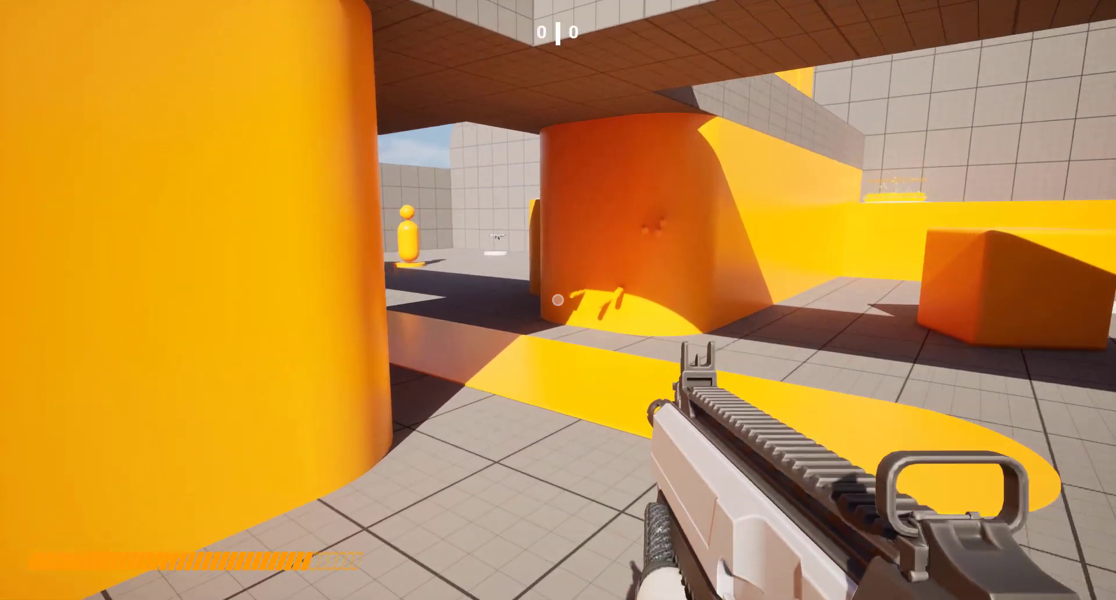
key("w")
left_click(558, 299)
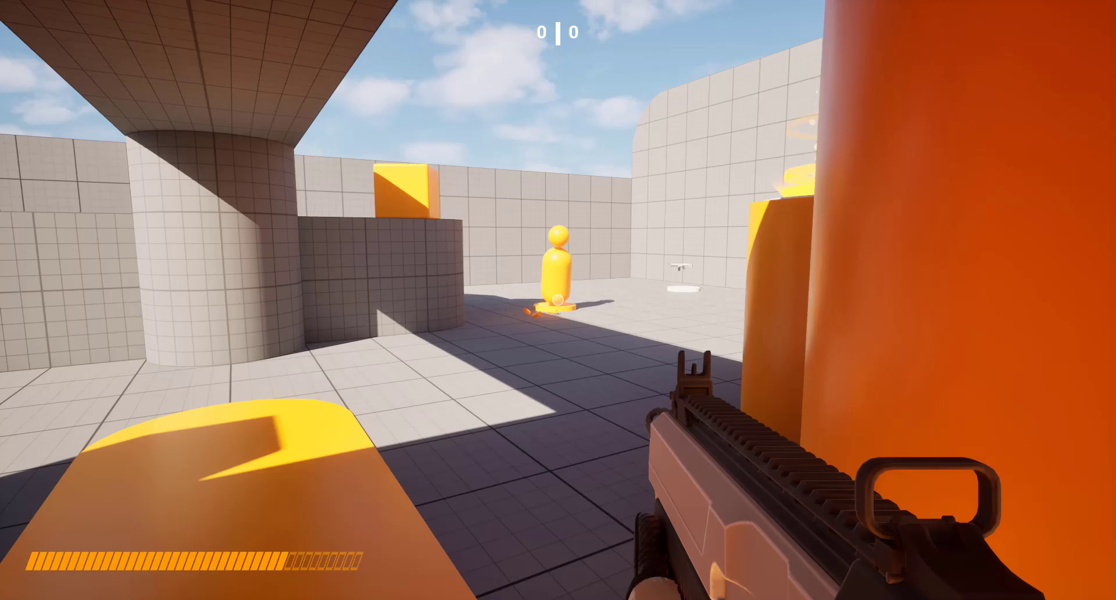
key("w")
left_click(557, 300)
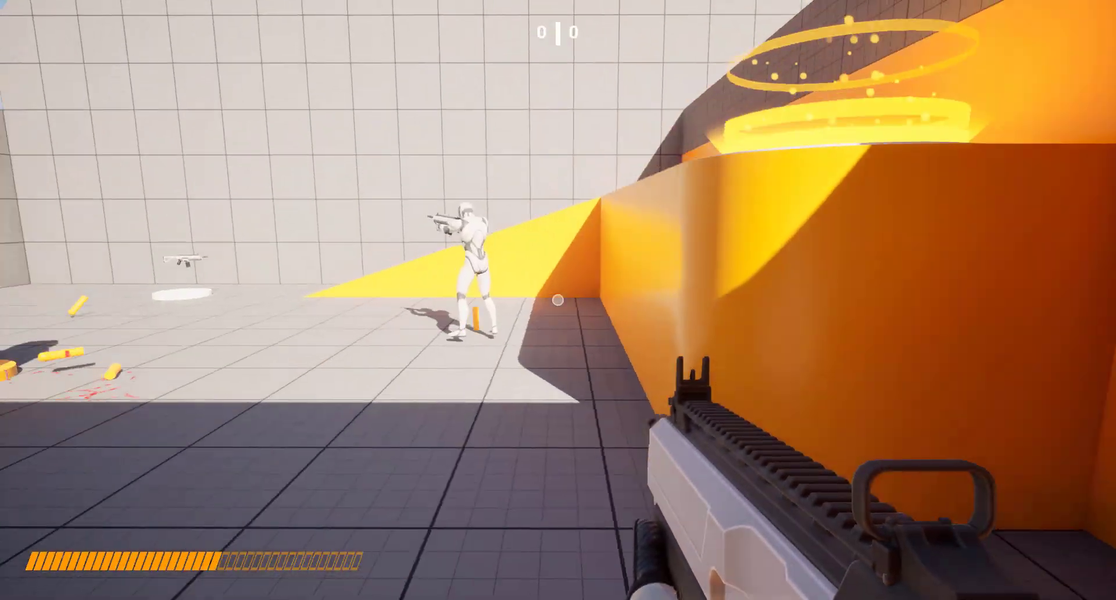
left_click(558, 300)
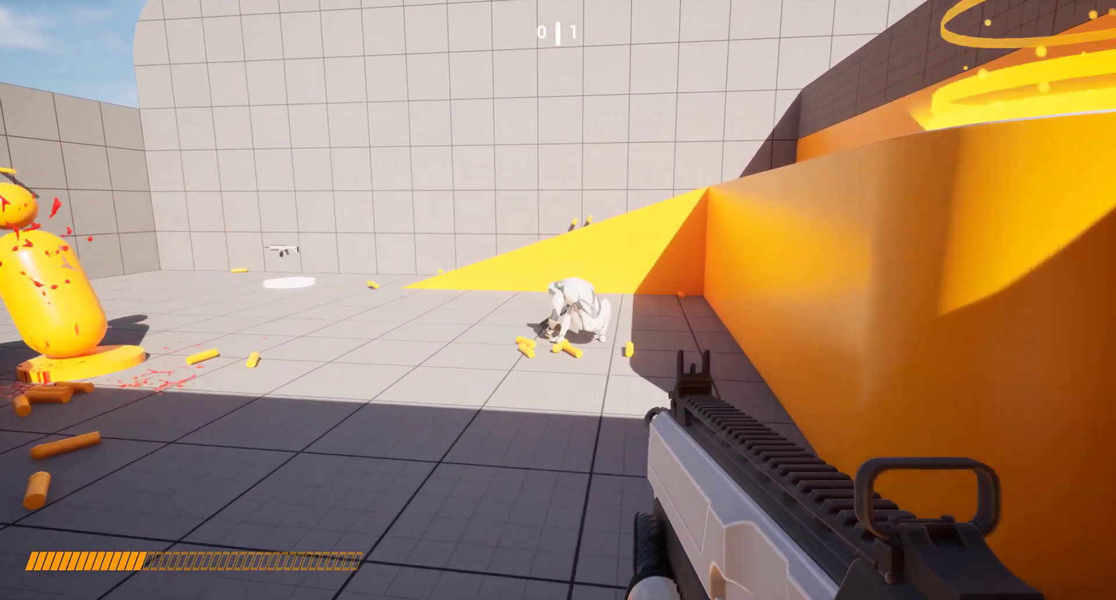
left_click(557, 299)
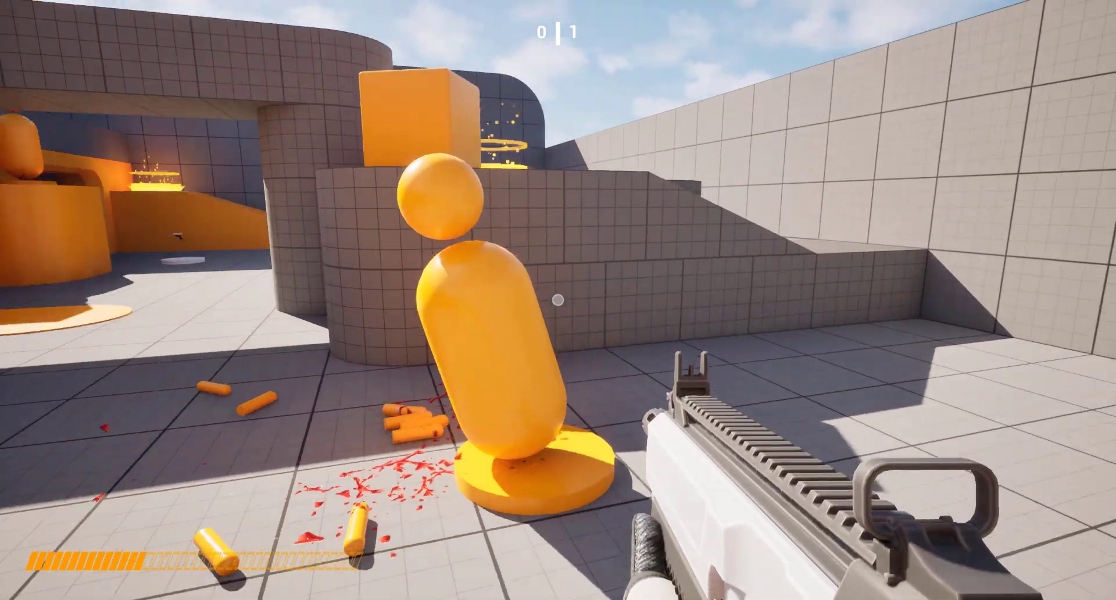
key("Escape")
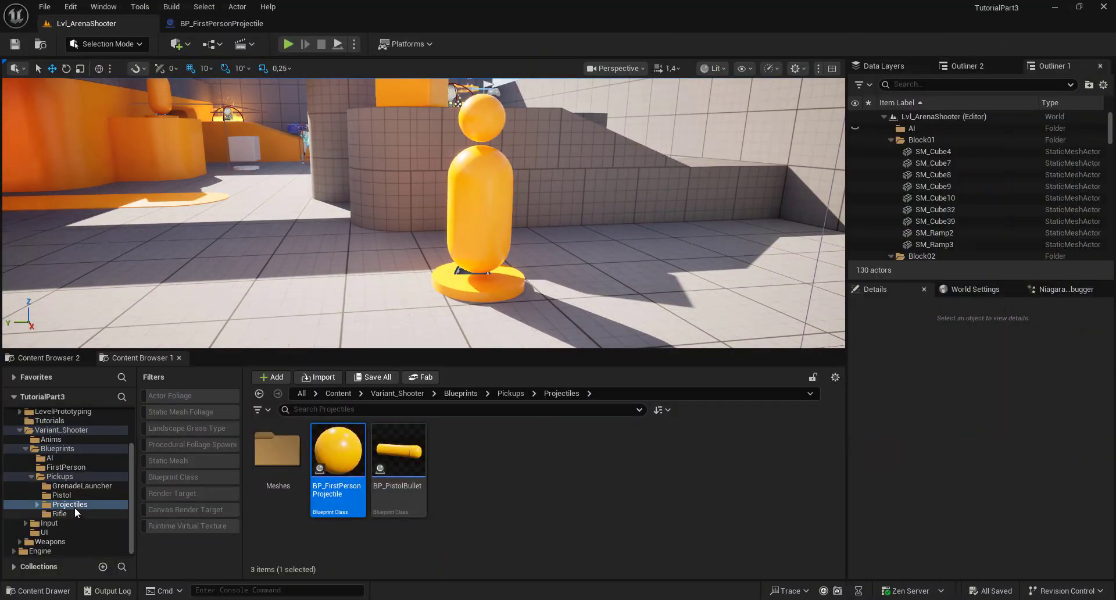
Open the P_B_Splash Niagara system from the Tutorials folder and set its System State to loop once with duration 3.0.
left_click(64, 421)
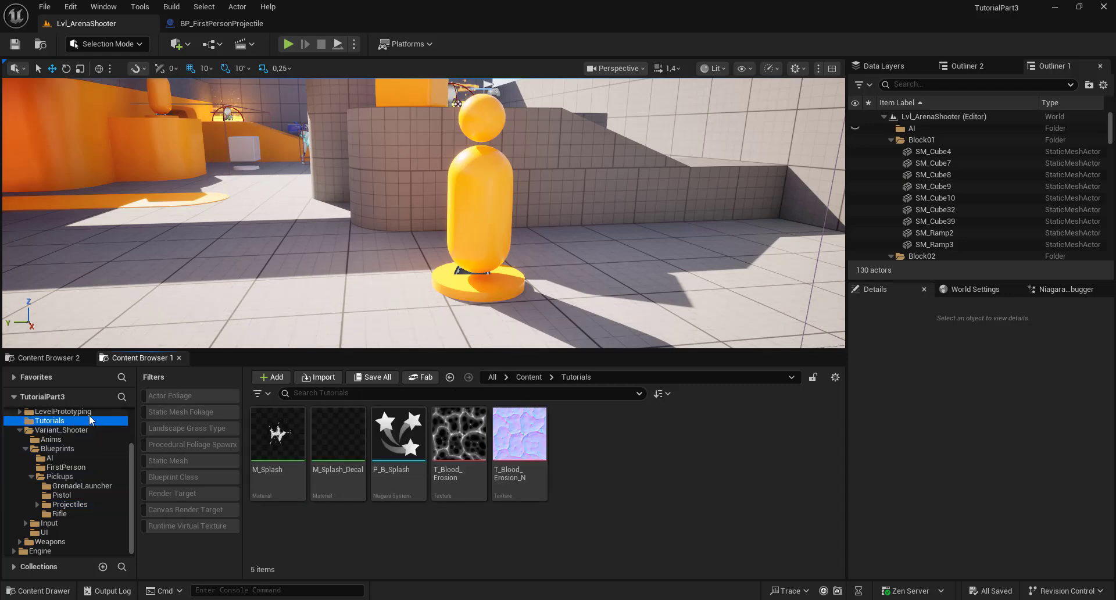
double_click(394, 456)
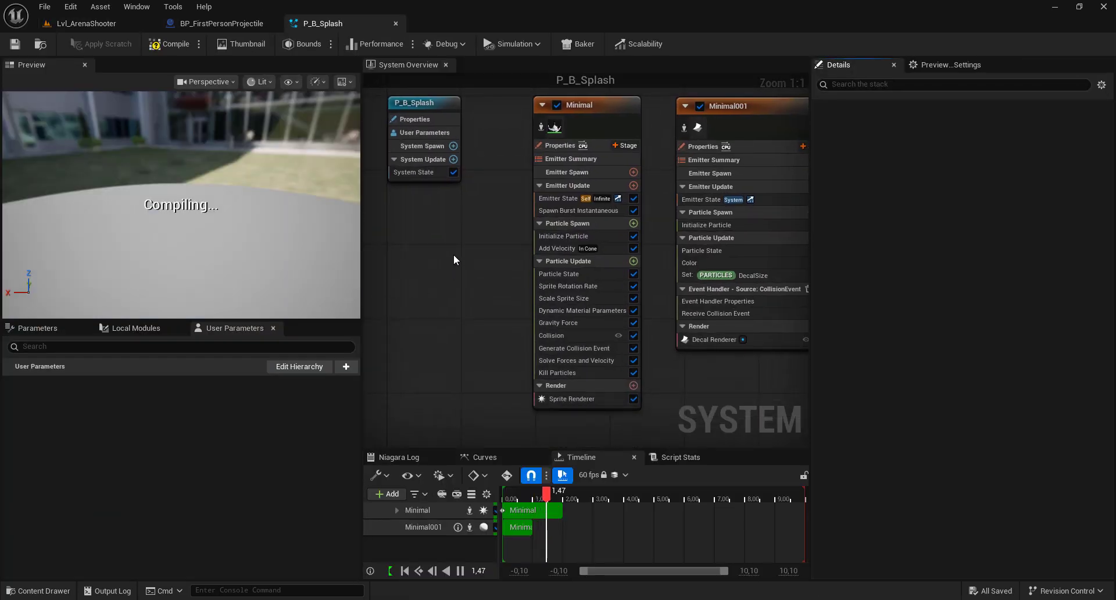
left_click(479, 171)
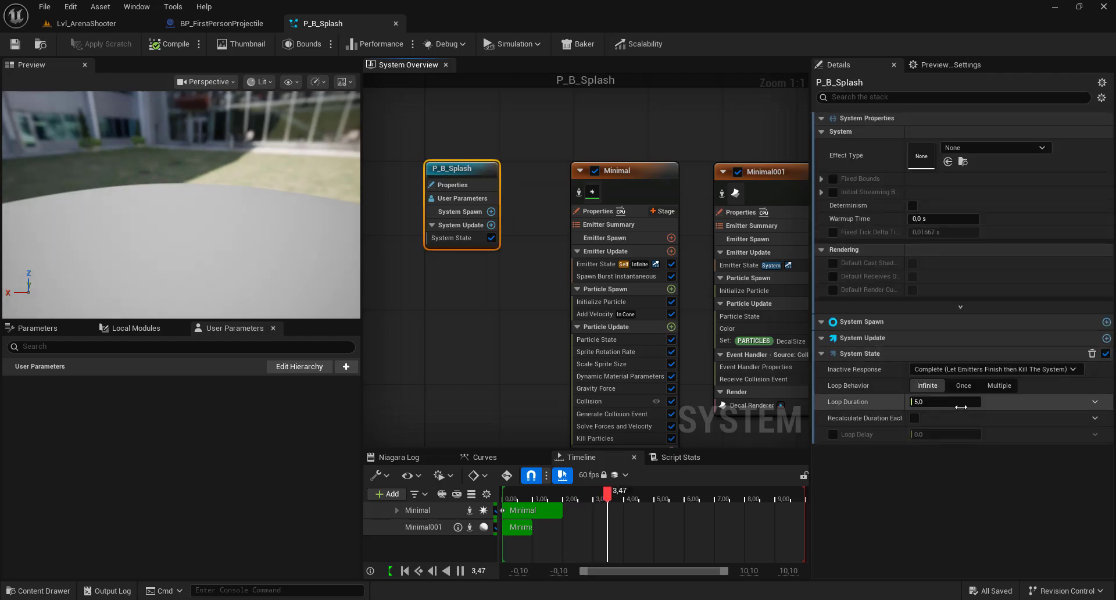
left_click(965, 385)
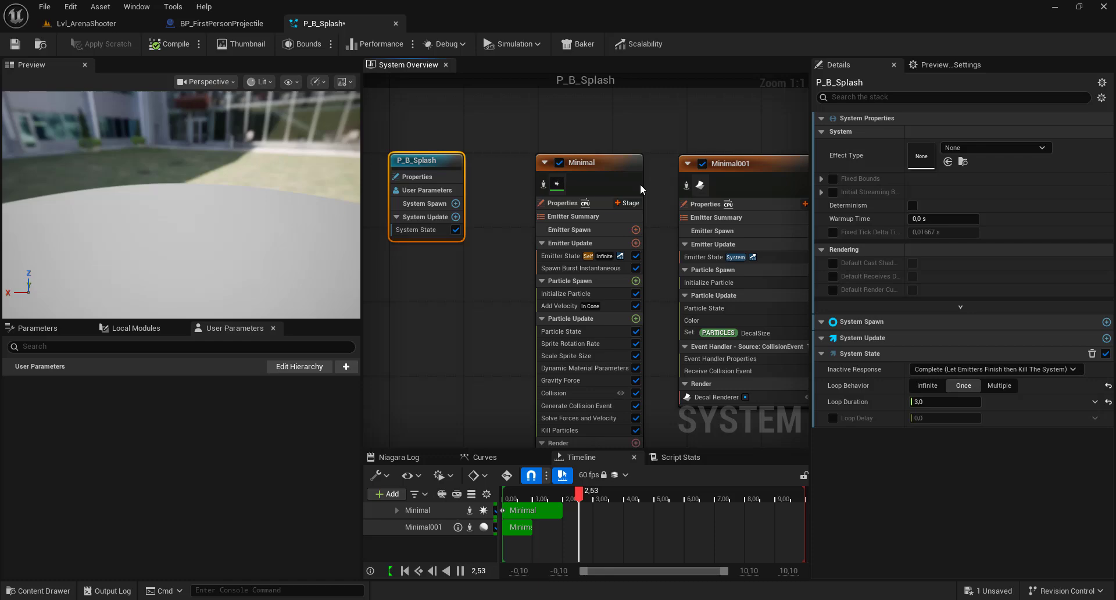
Set the Minimal emitter's Emitter State to loop once with a fixed loop duration of 3.0.
left_click(560, 256)
left_click(964, 211)
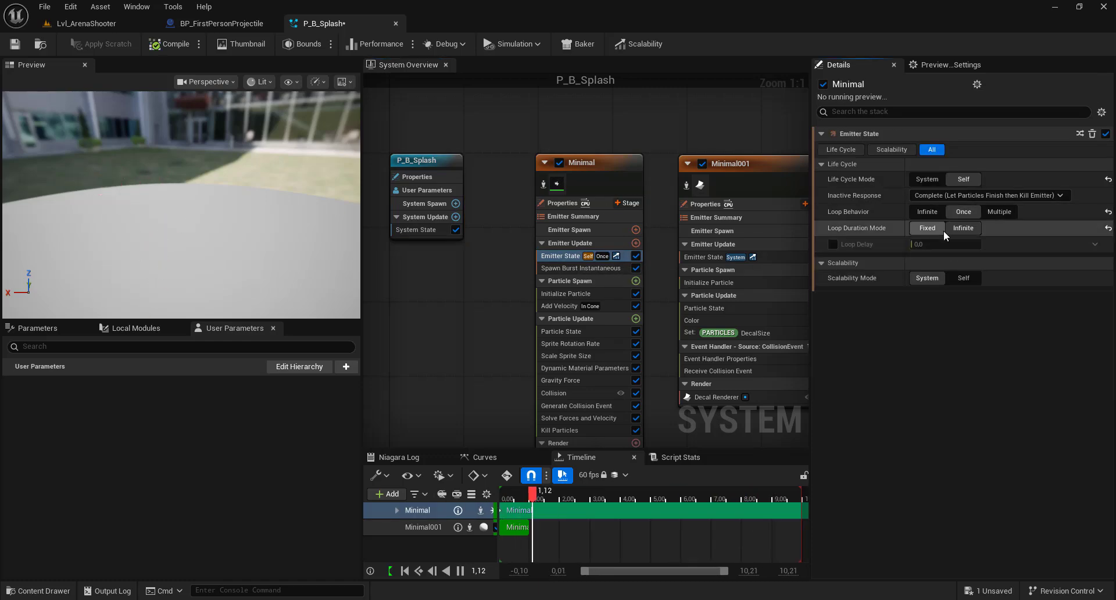
left_click(941, 244)
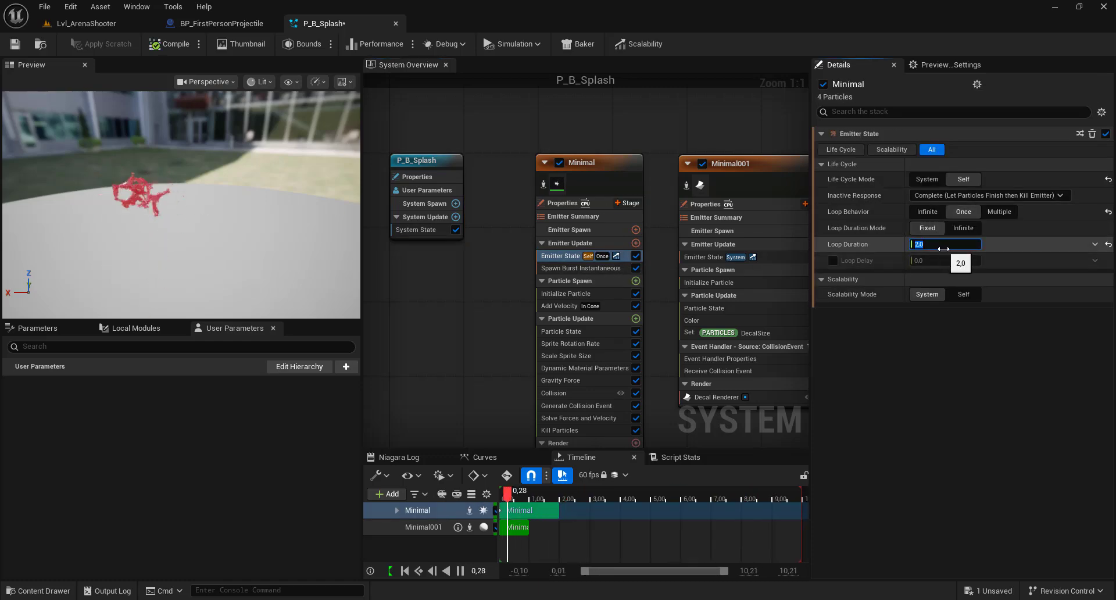
Set the Minimal001 emitter's life cycle mode to Self, looping once with a fixed loop duration of 3.0.
left_click(698, 255)
left_click(956, 179)
left_click(958, 212)
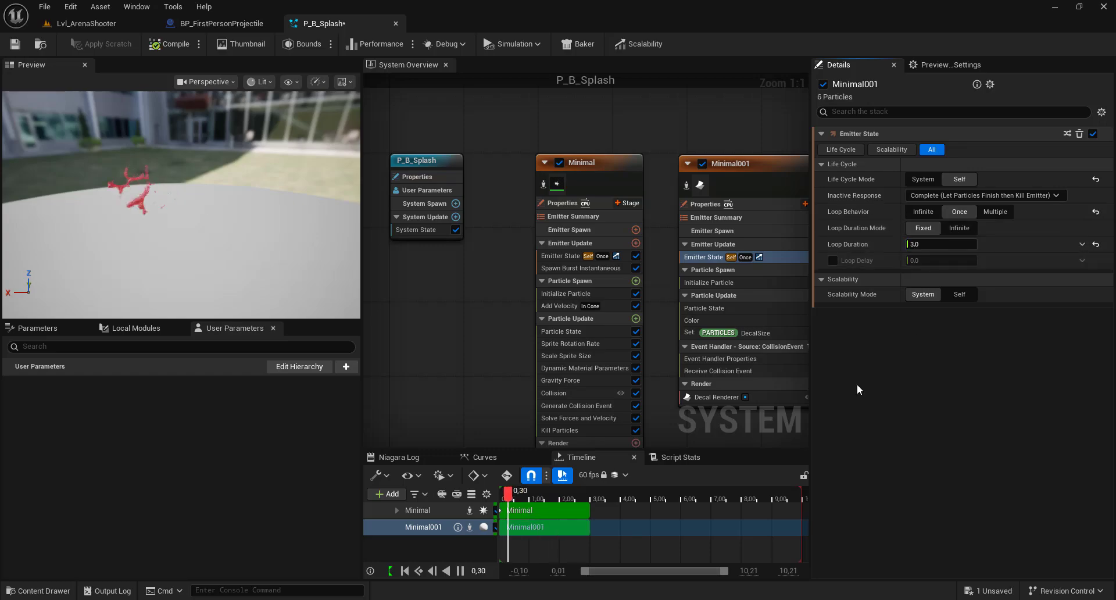
Play-test the arena level full screen, shooting at the enemy and the dummy target to check the splash effect.
left_click(111, 24)
left_click(288, 44)
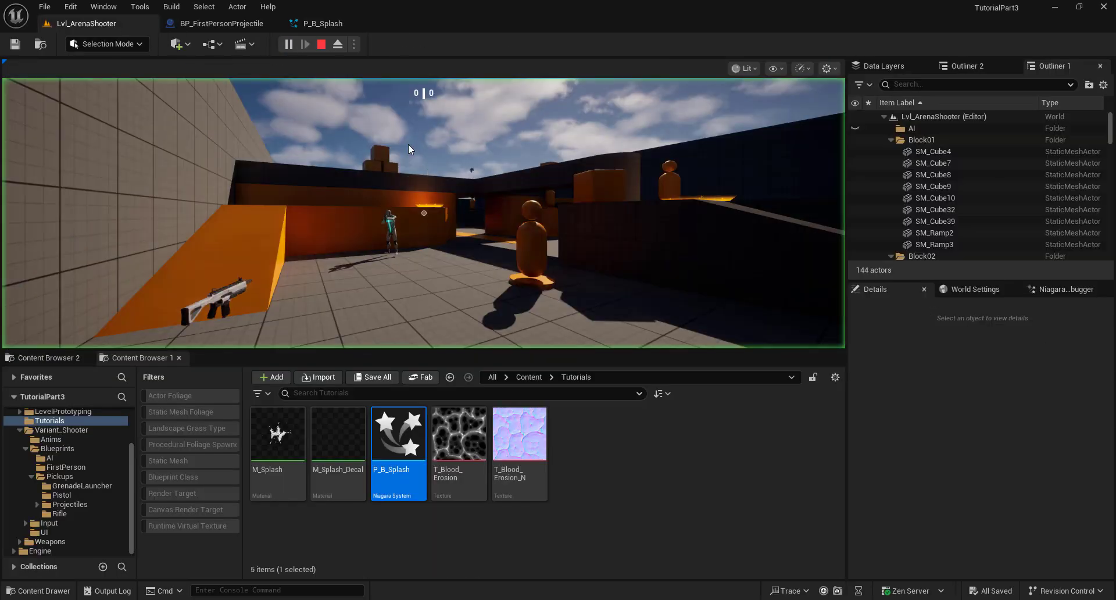
key("F11")
key("w")
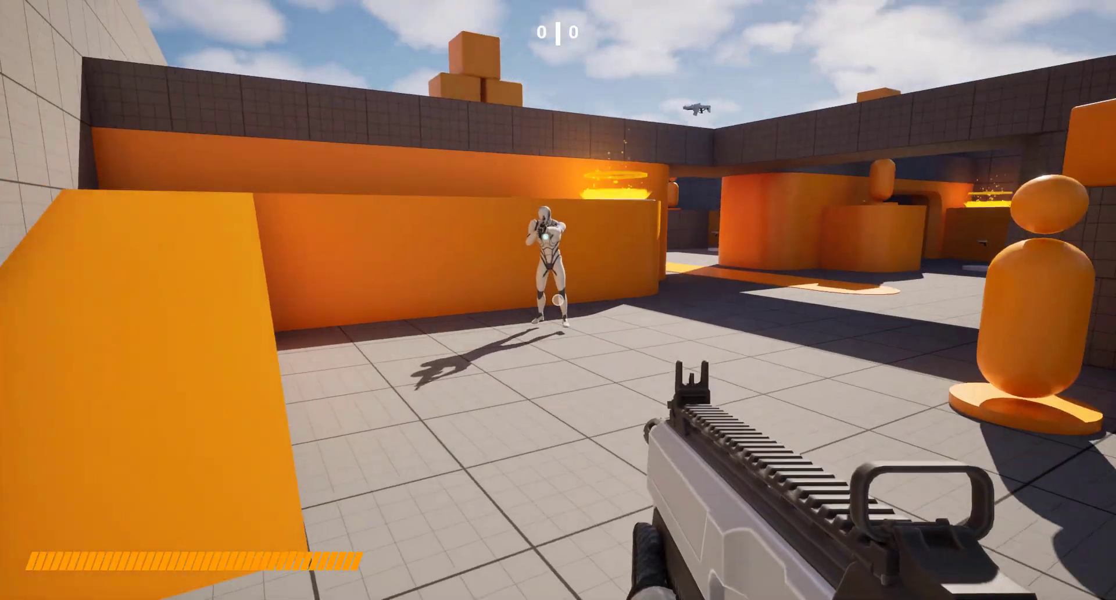
left_click(558, 300)
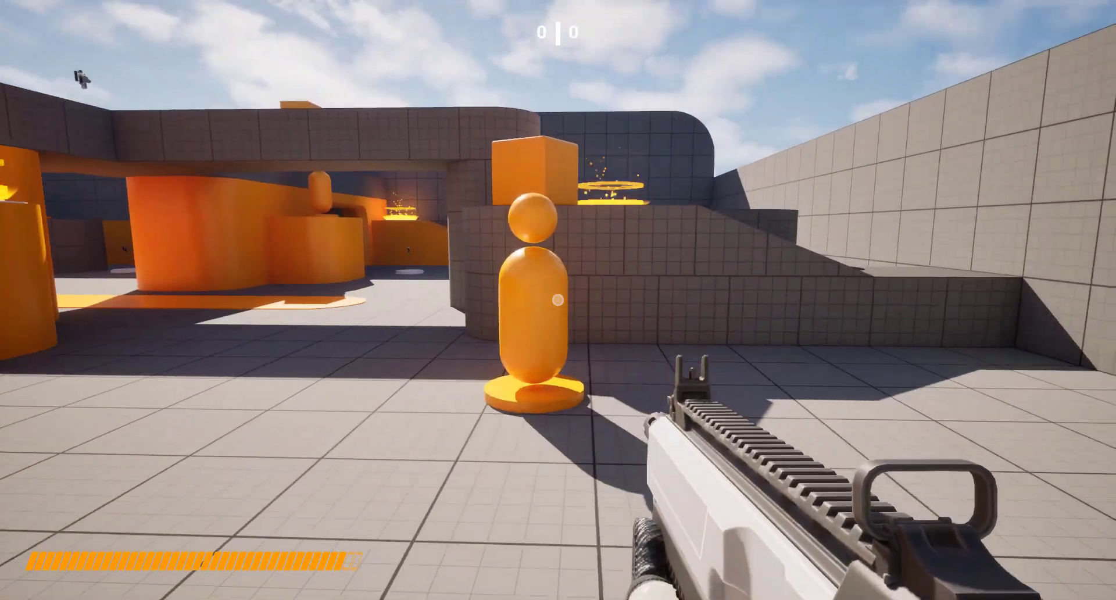
key("s")
left_click(558, 300)
key("w")
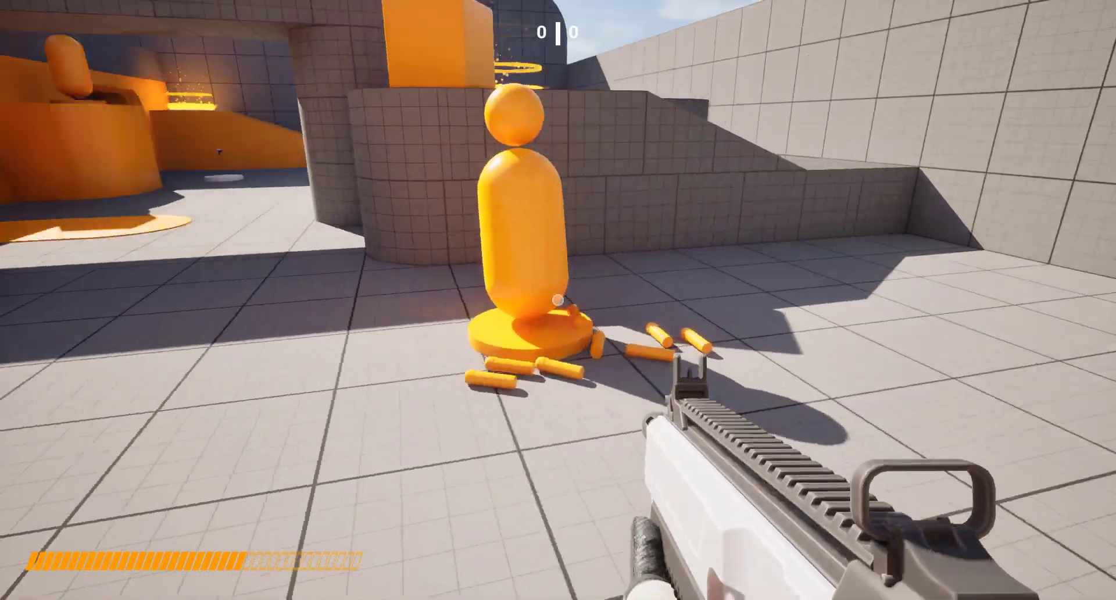
key("Escape")
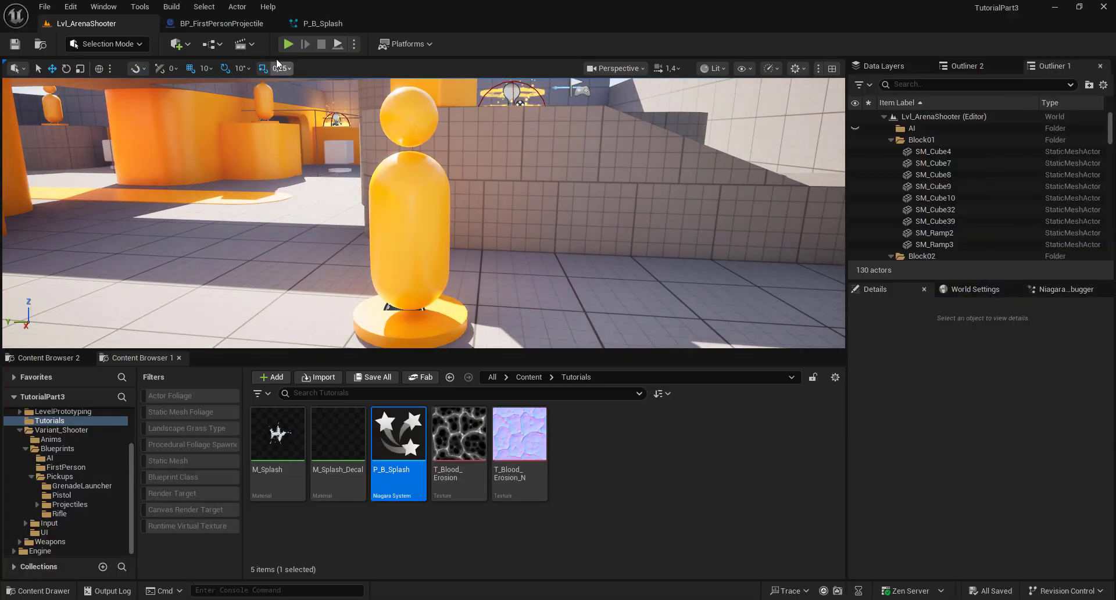
Locate the projectile blueprints in the Projectiles folder and open BP_PistolBullet in its 3D view.
left_click(222, 25)
left_click(40, 44)
left_click(465, 468)
left_click(405, 458)
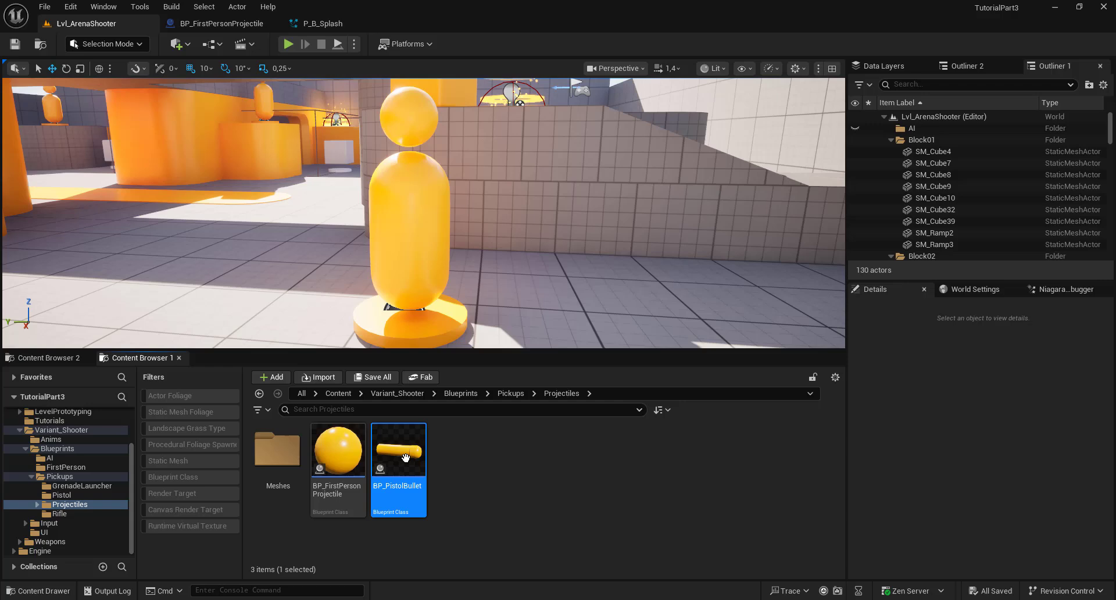
double_click(405, 457)
left_click(274, 65)
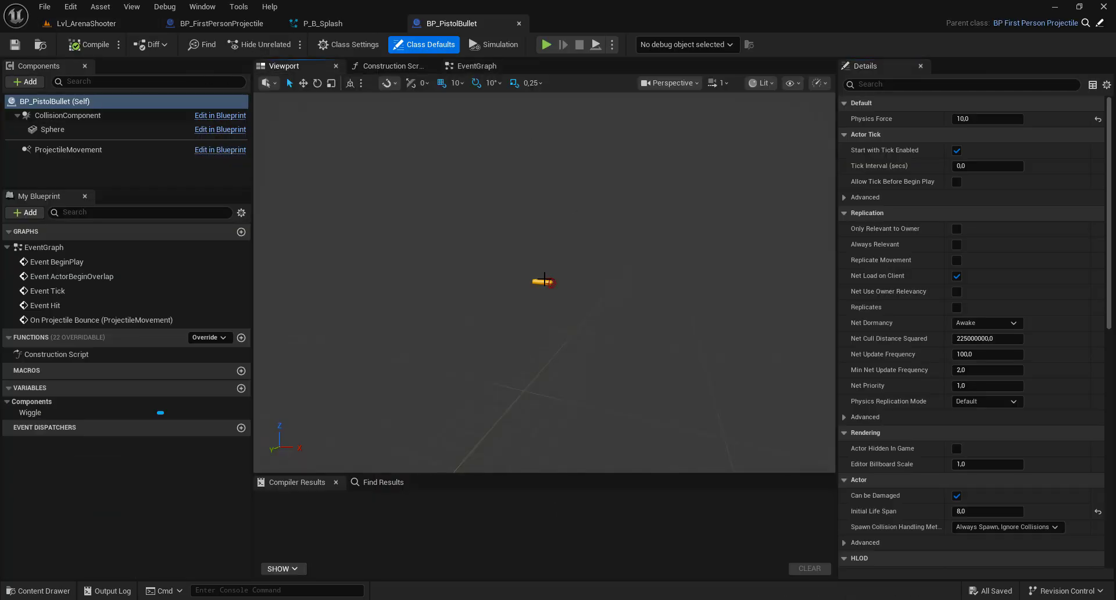
Turn off Receives Decals on the pistol bullet's Sphere component and compile the blueprint.
left_click(529, 289)
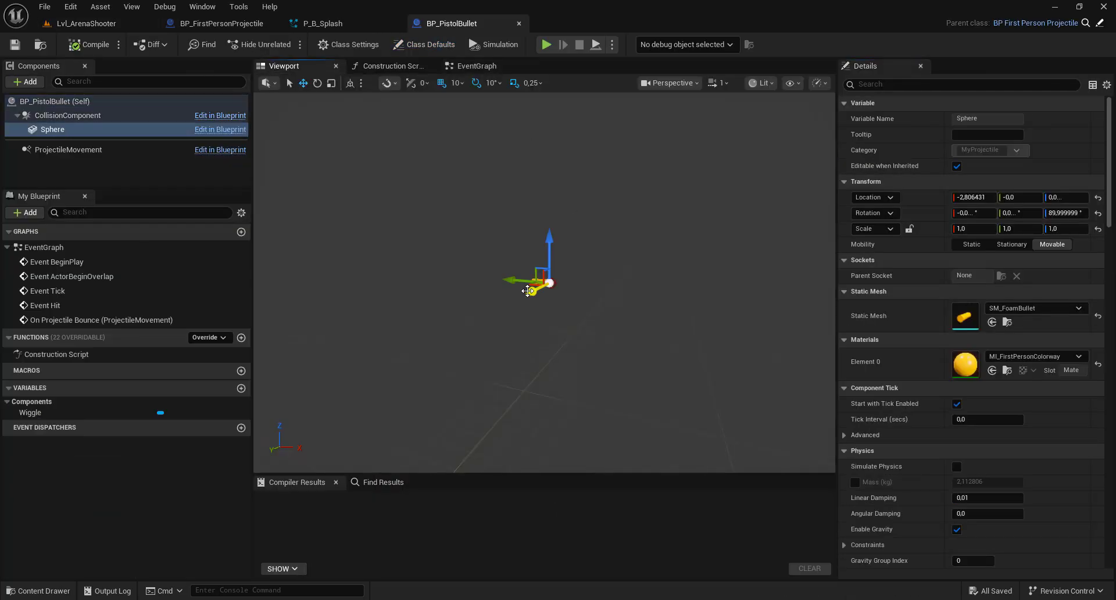
left_click(918, 84)
type("decal")
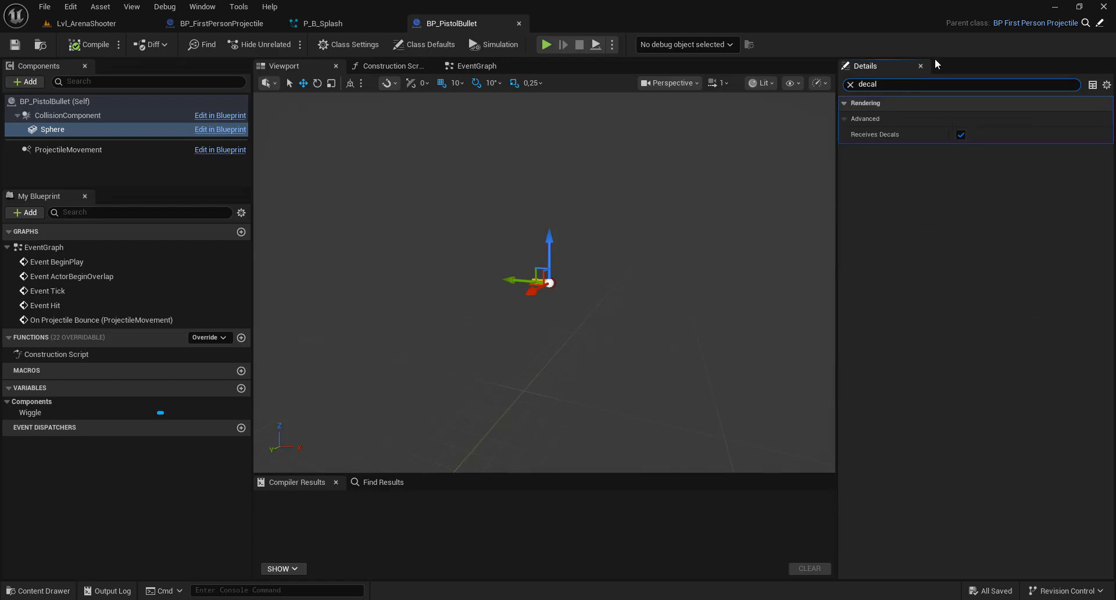
left_click(961, 135)
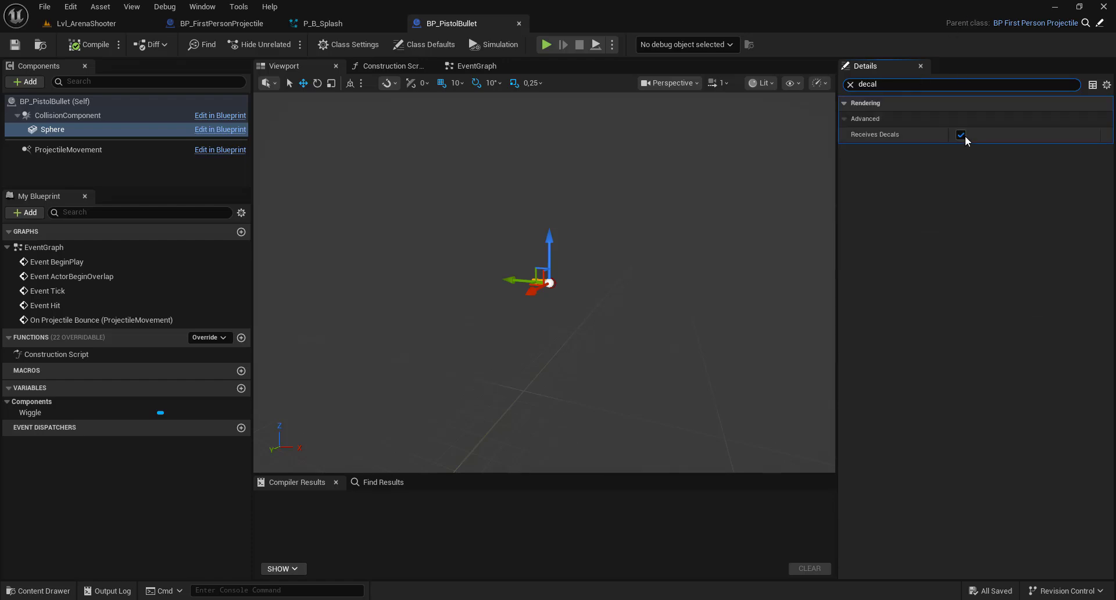
left_click(79, 51)
Find the dummy target's source asset from the arena level and open the BP_WobbleTarget blueprint in its 3D view.
left_click(86, 23)
right_click(429, 188)
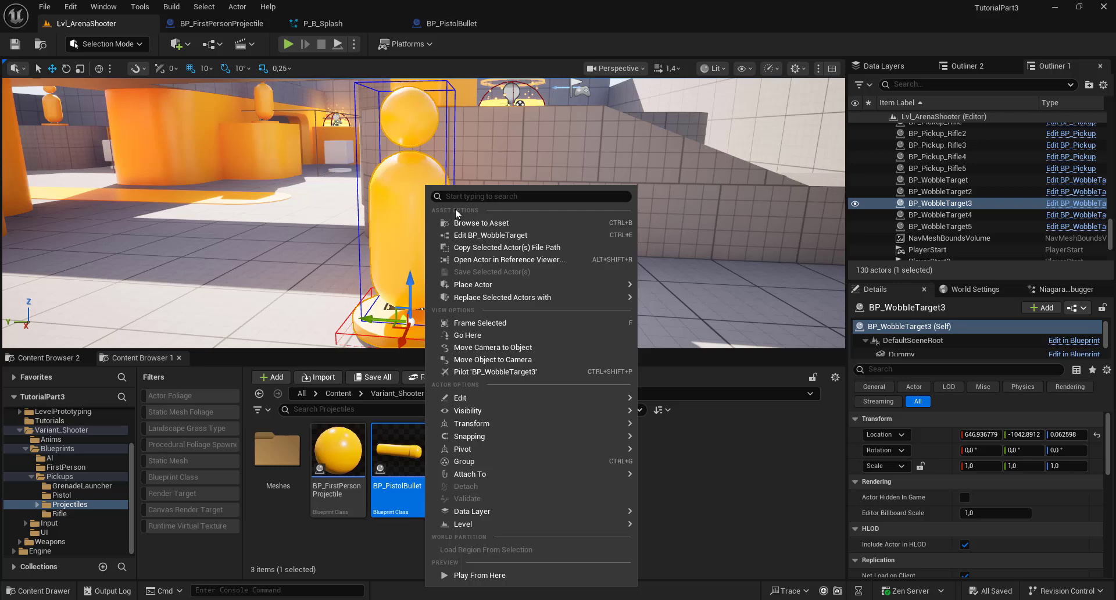
left_click(459, 223)
double_click(342, 434)
left_click(284, 65)
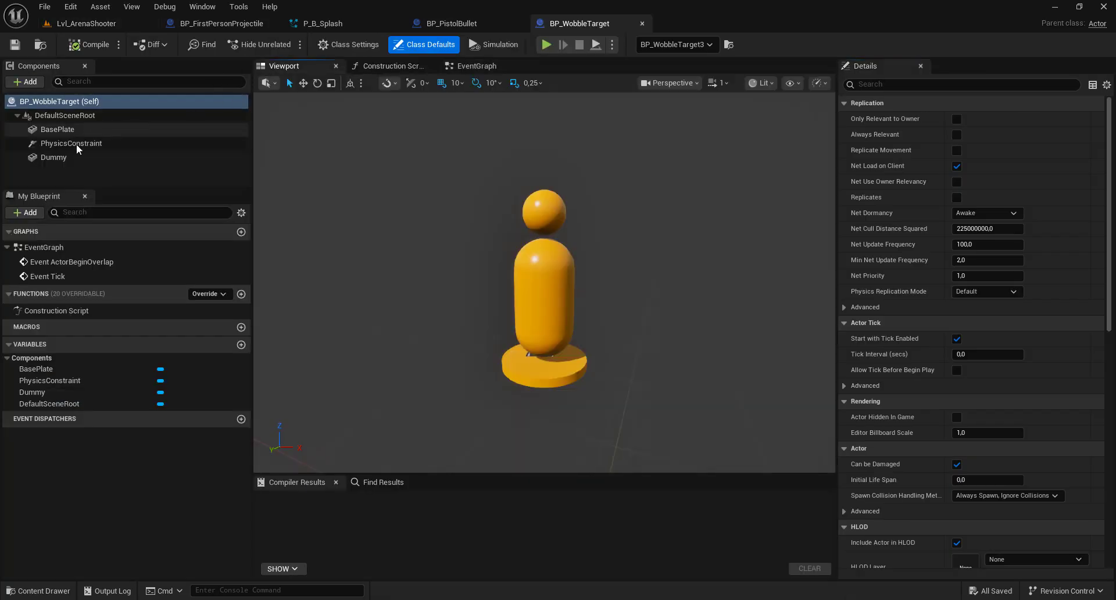
Turn off Receives Decals on BP_WobbleTarget's Dummy component and save the blueprint.
left_click(54, 157)
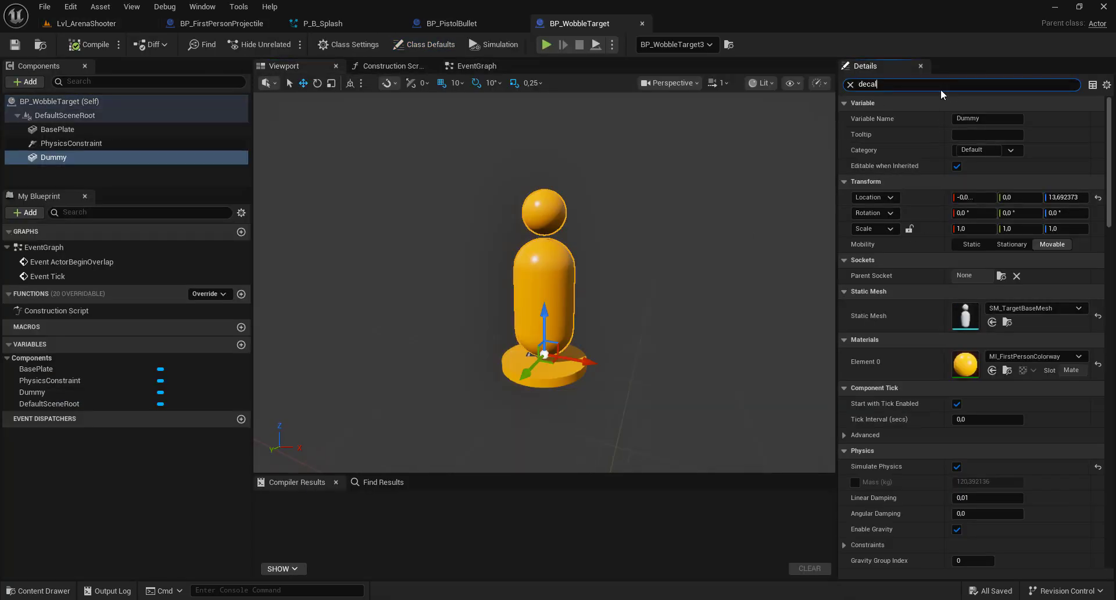
left_click(960, 135)
left_click(14, 45)
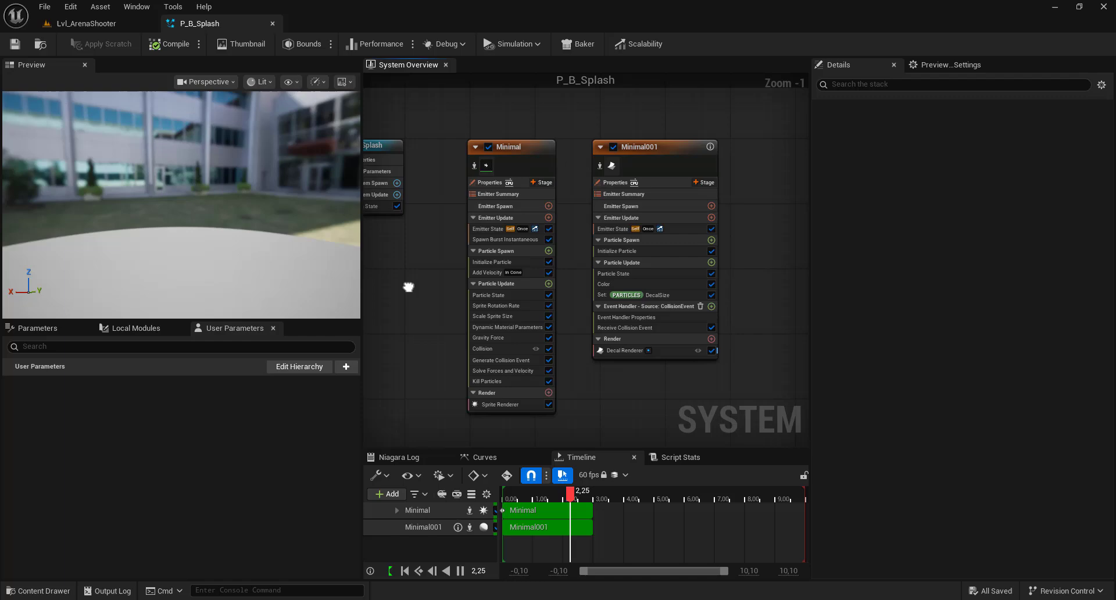
Duplicate the Minimal emitter in P_B_Splash and place the copy between Minimal and Minimal001, moving Minimal001 aside for room.
left_click_drag(588, 138, 710, 141)
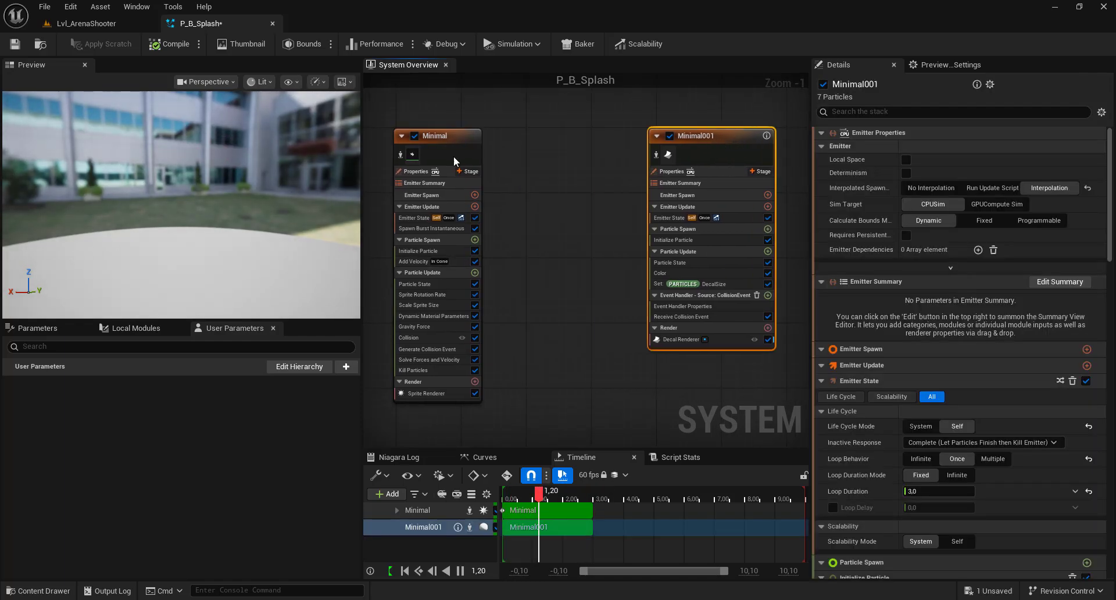
left_click(451, 131)
key("ctrl+d")
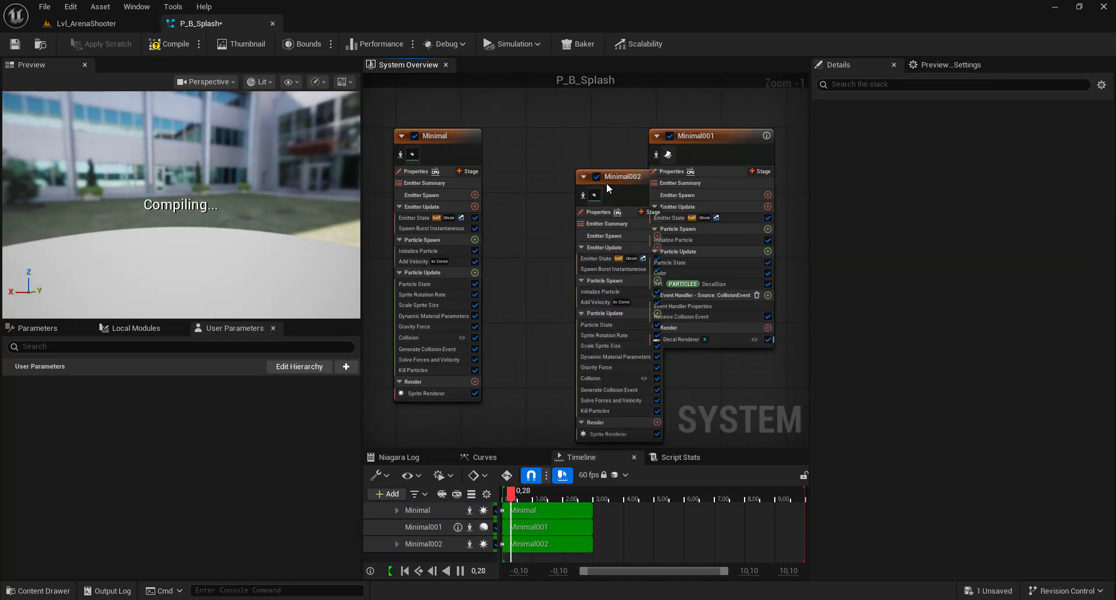
left_click_drag(605, 182, 556, 138)
Rename the duplicated emitter as Splash02.
double_click(556, 137)
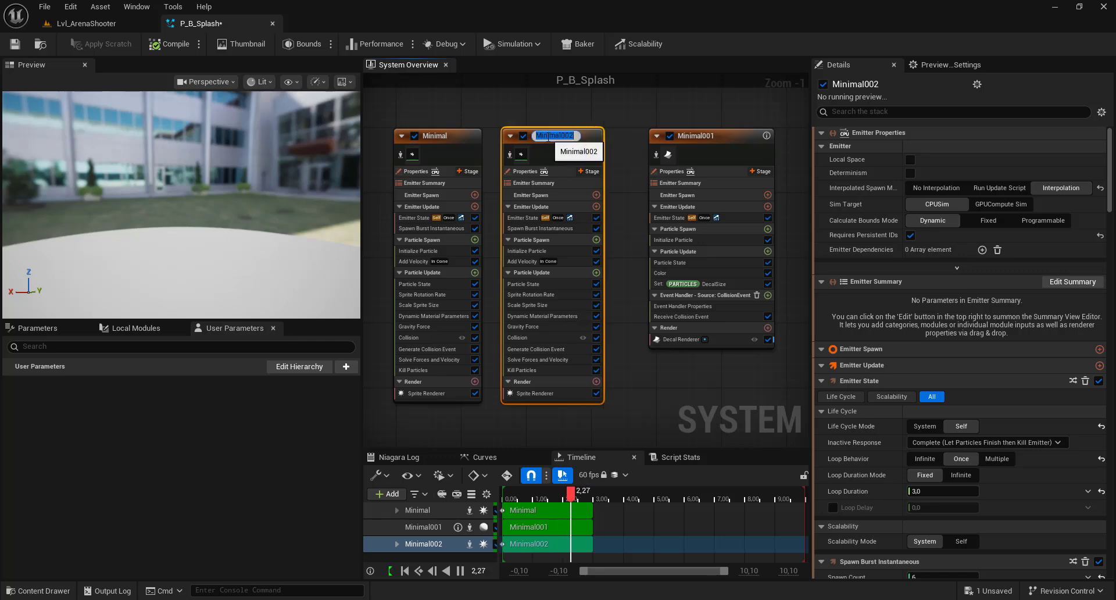
type("Splash")
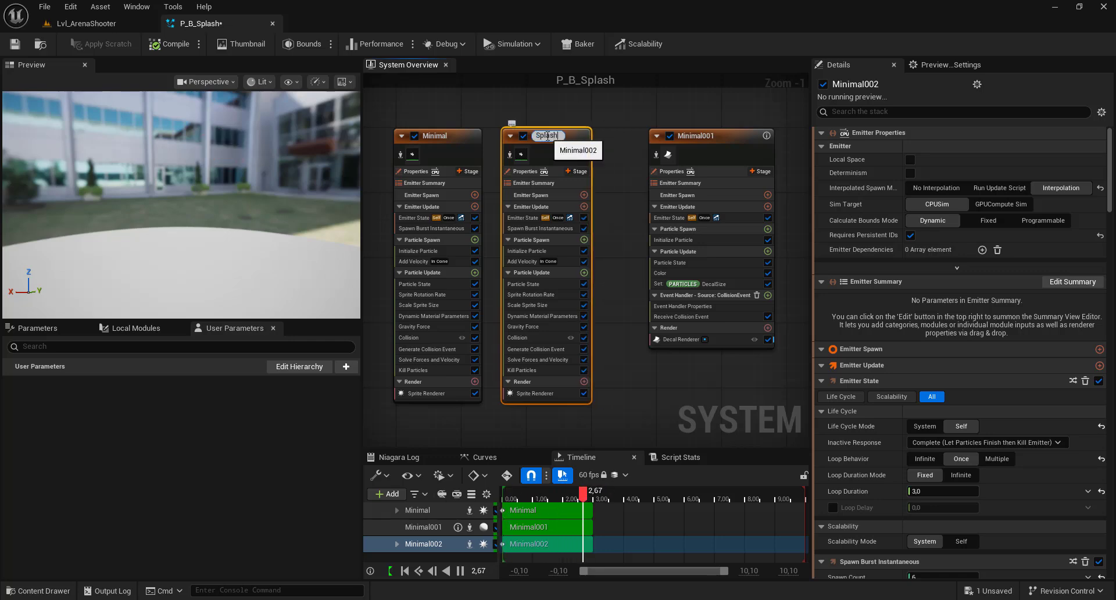
type("02")
key("Return")
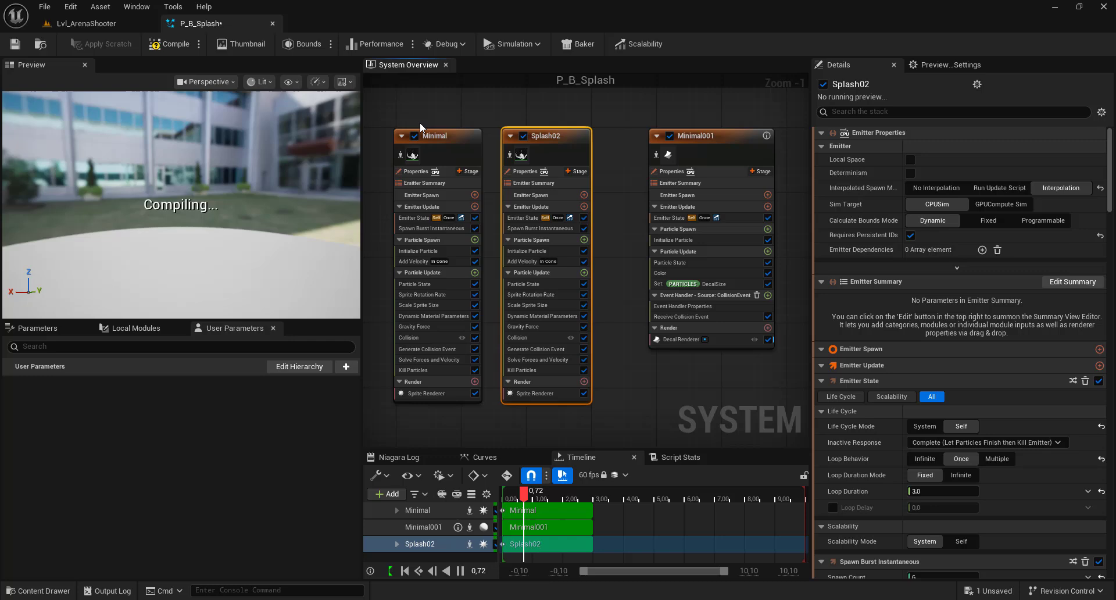
Rename the Minimal emitter as Splash and the Minimal001 emitter as Decal.
double_click(440, 134)
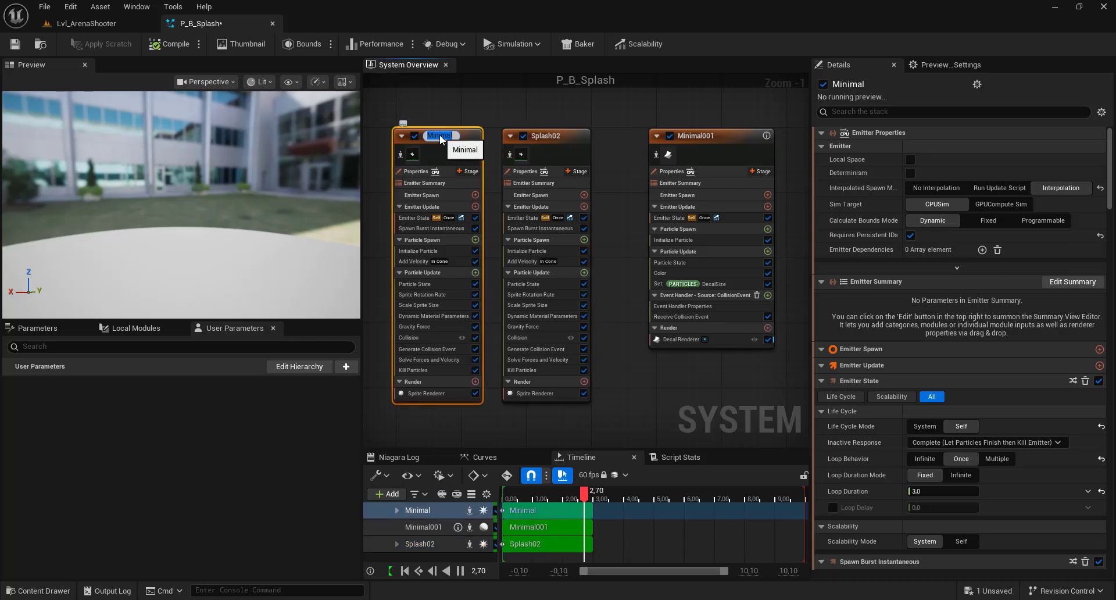
type("Splas")
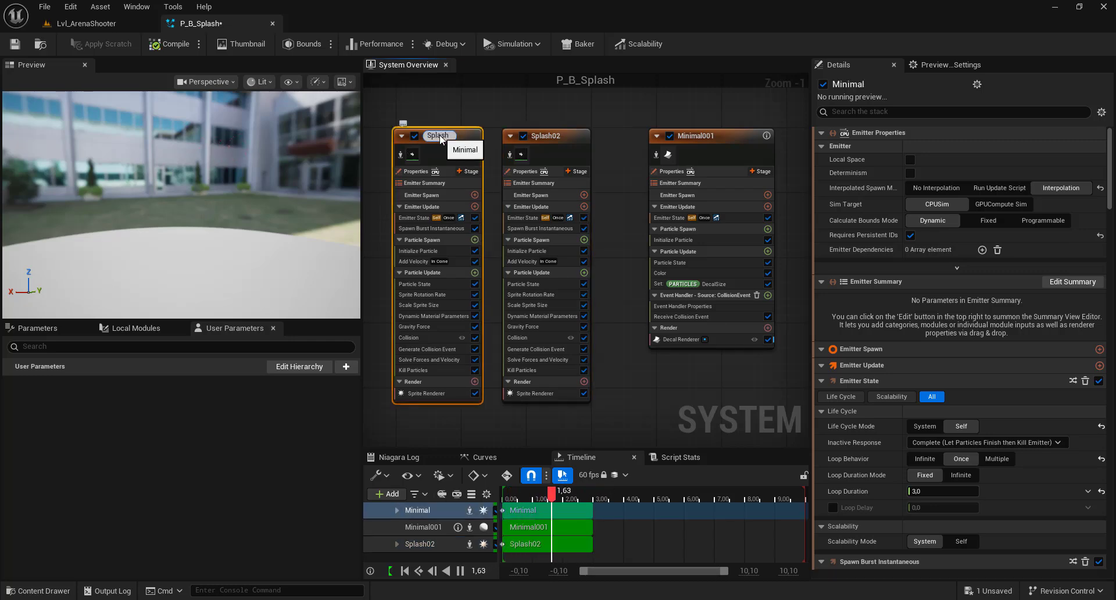
type("h")
key("Return")
double_click(696, 134)
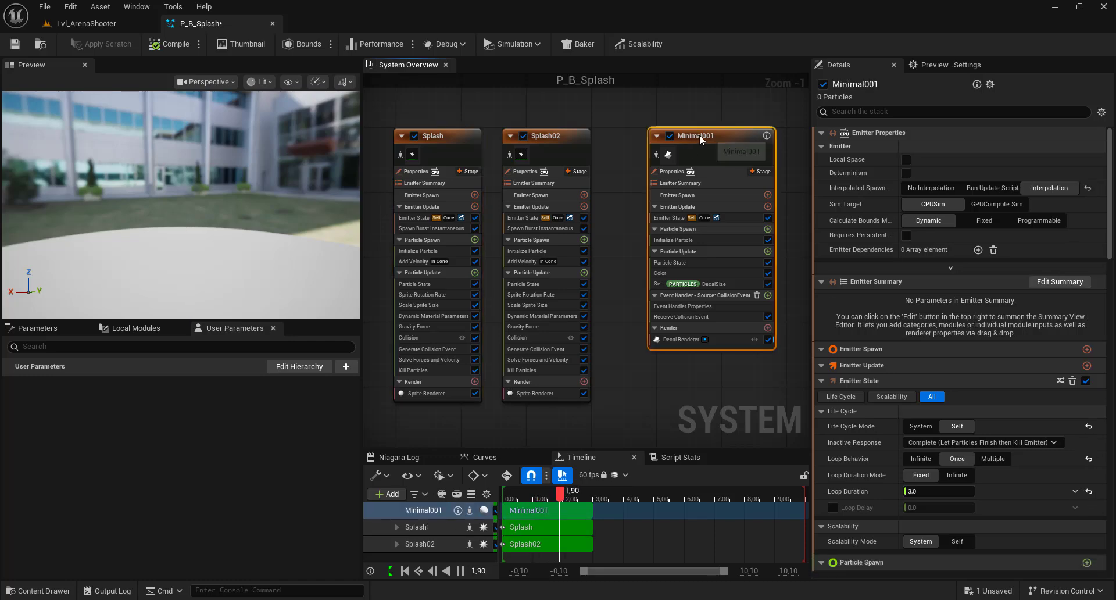
type("Decal")
key("Return")
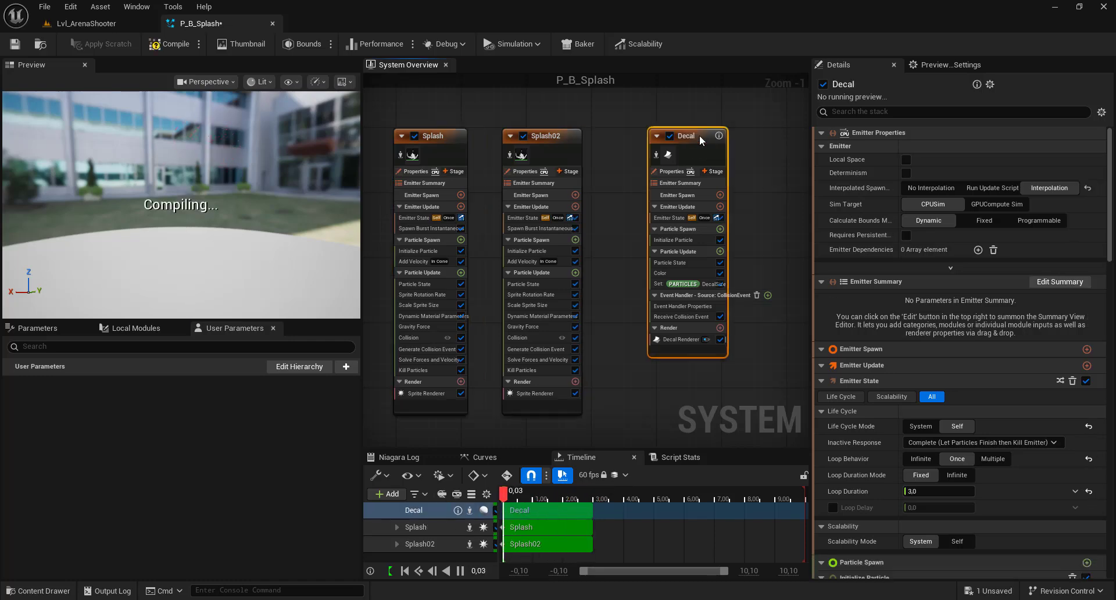
Set the Y value of Default Pivot in UV Space to 0.75 in Splash02's Sprite Renderer.
left_click(620, 162)
right_click_drag(620, 162, 631, 129)
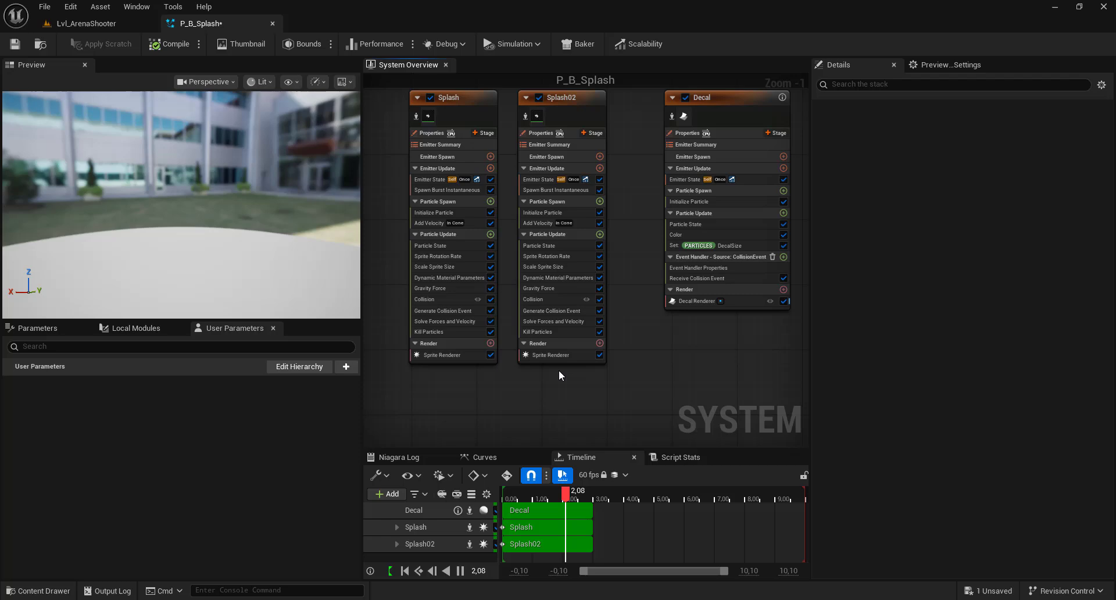
left_click(569, 355)
left_click(1017, 269)
type("0")
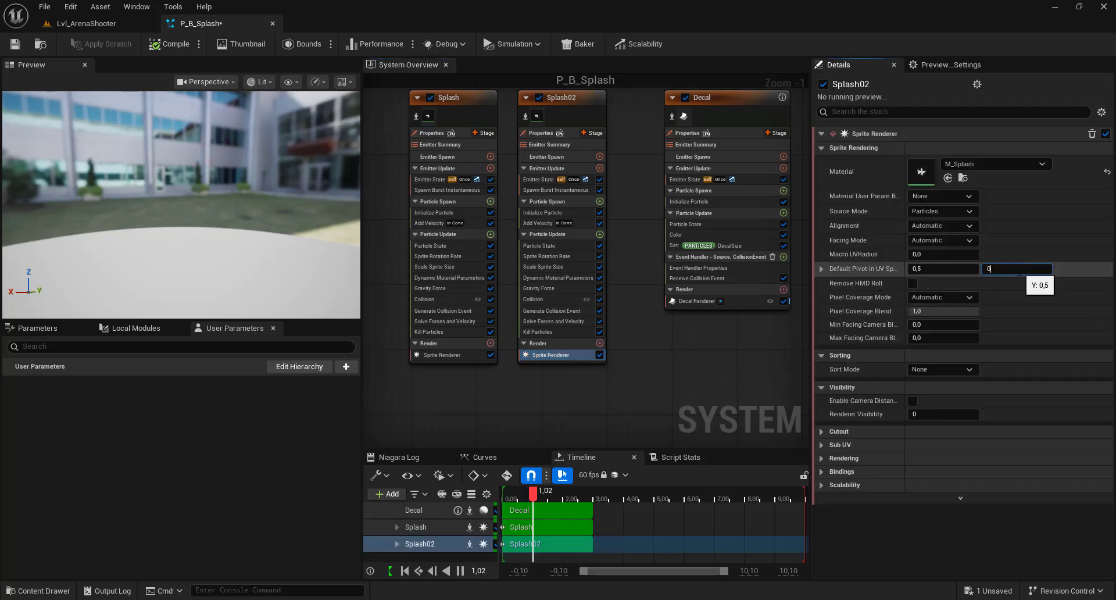
type(".75")
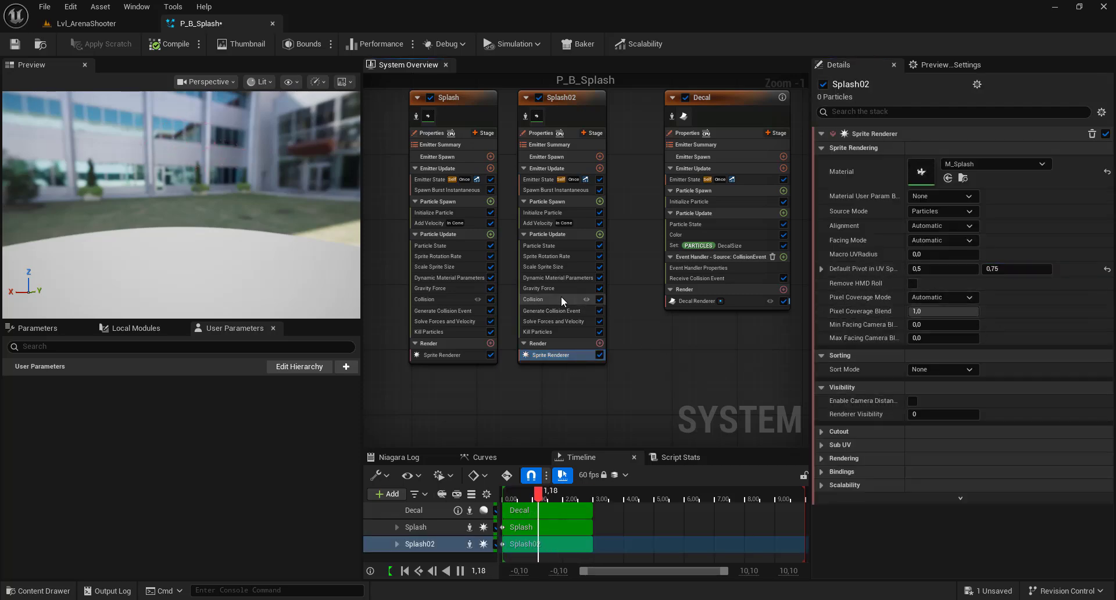
Delete the Collision and Generate Collision Event modules from the Splash02 emitter.
left_click(557, 299)
key("Delete")
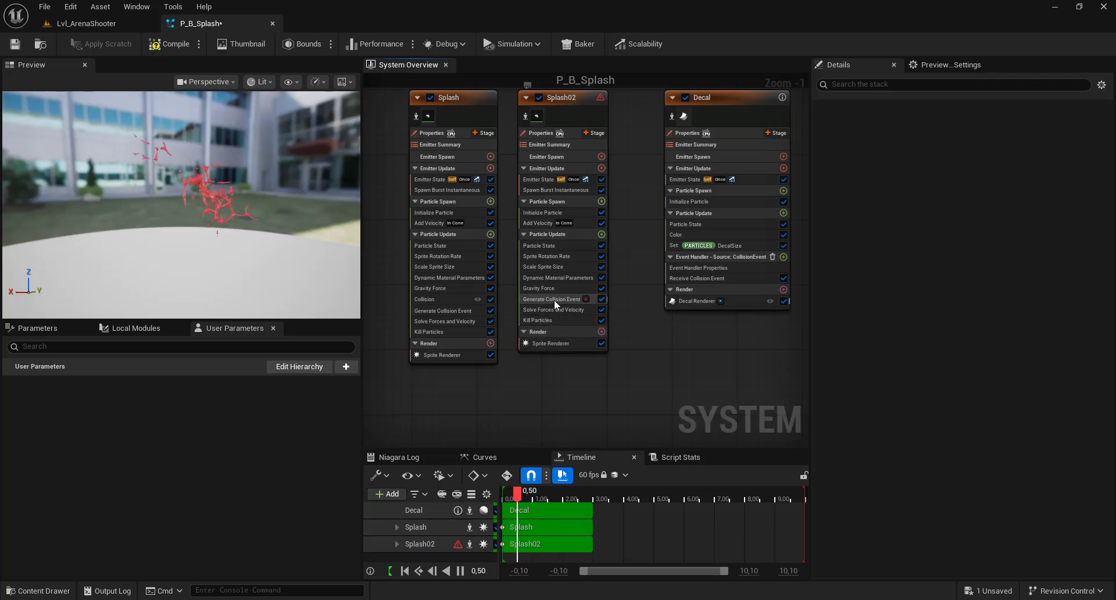
left_click(554, 298)
key("Delete")
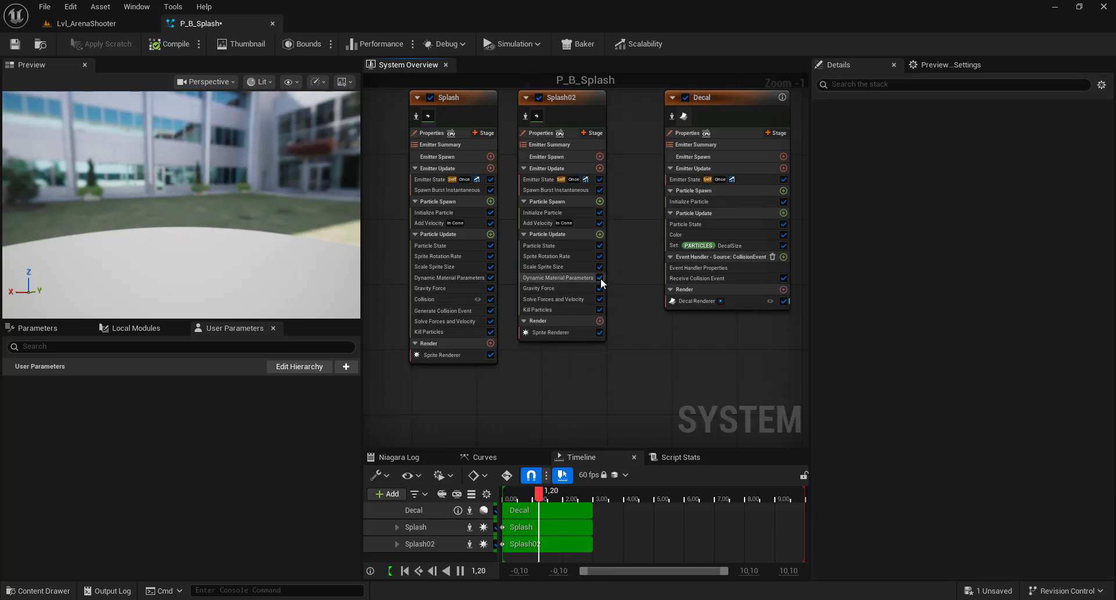
Add a Drag module to Splash02's Particle Update and set its Gravity Force Z to -380.
left_click(600, 234)
type("drag")
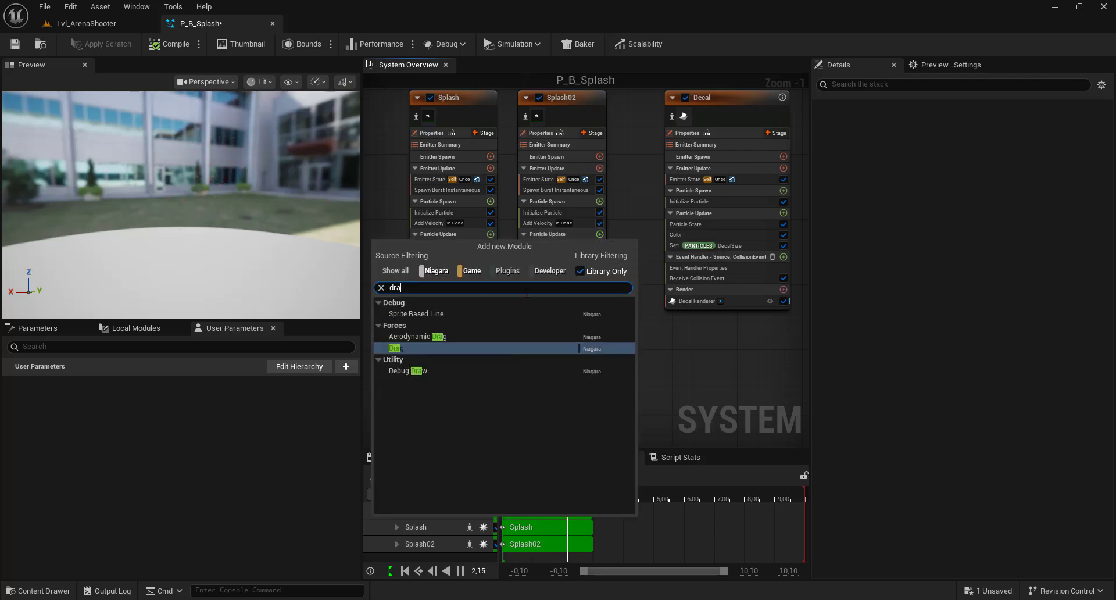
left_click(407, 355)
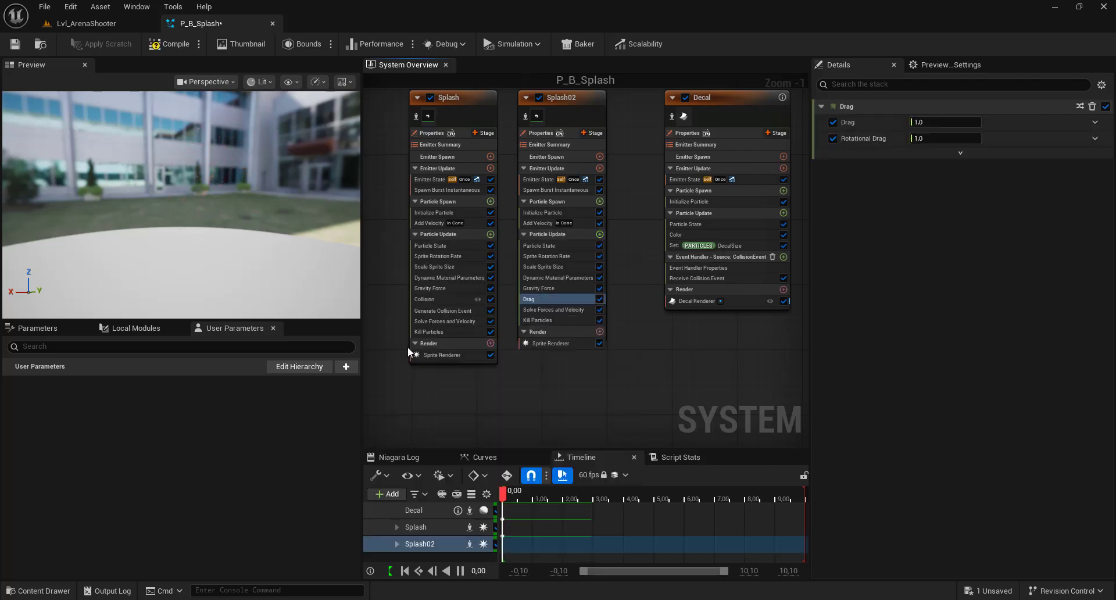
left_click(558, 288)
left_click(1055, 149)
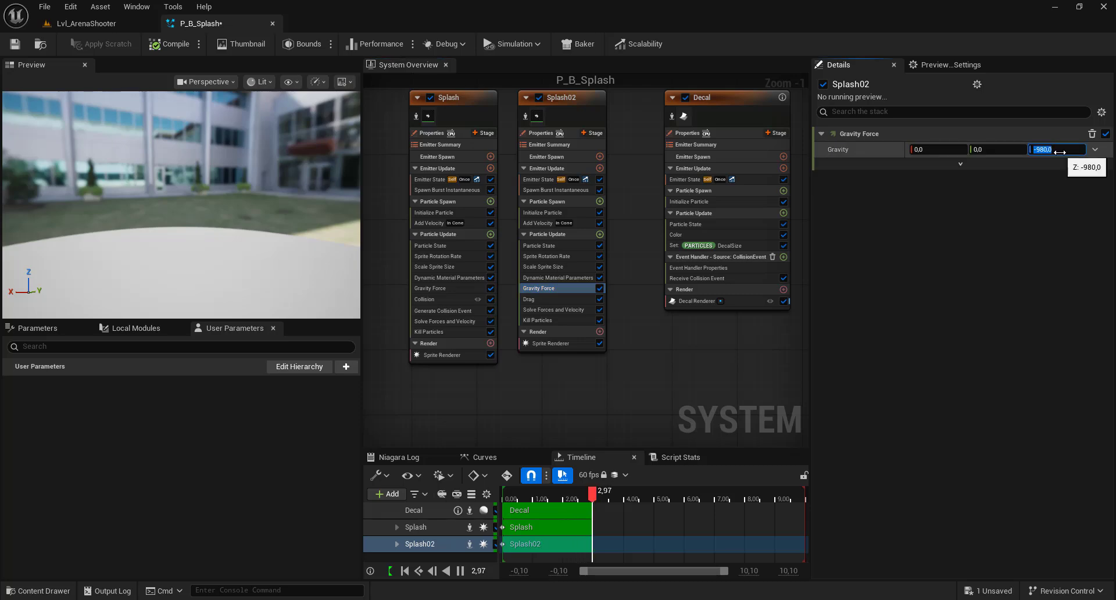
type("-380")
Set Splash02's Add Velocity speed range to minimum 250 and maximum 500, with a cone axis Z of 0.5.
left_click(537, 223)
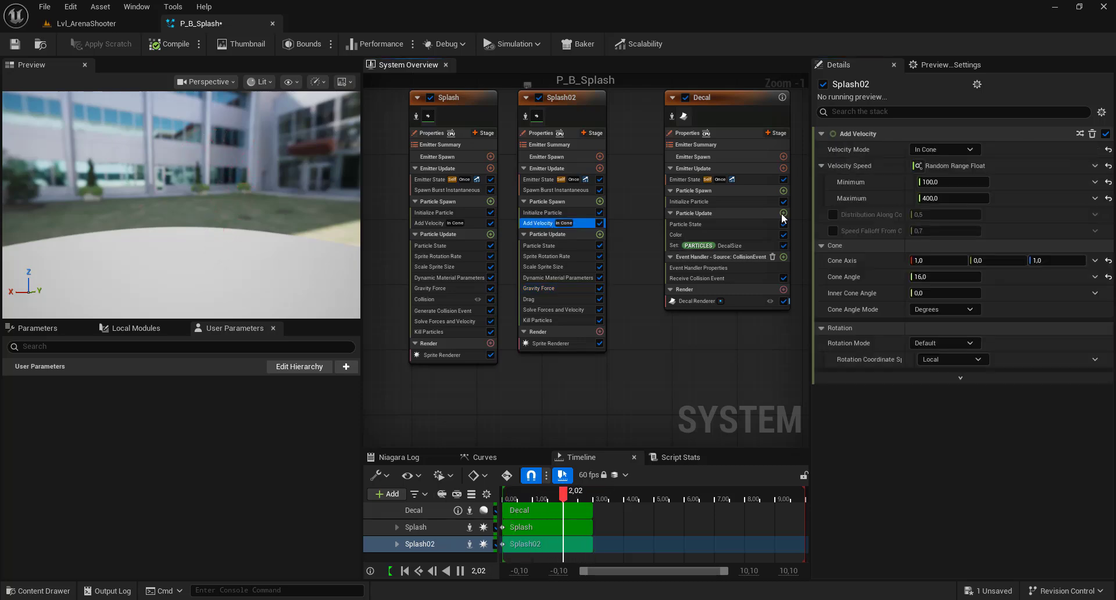
left_click(963, 182)
type("250")
left_click(953, 198)
type("500")
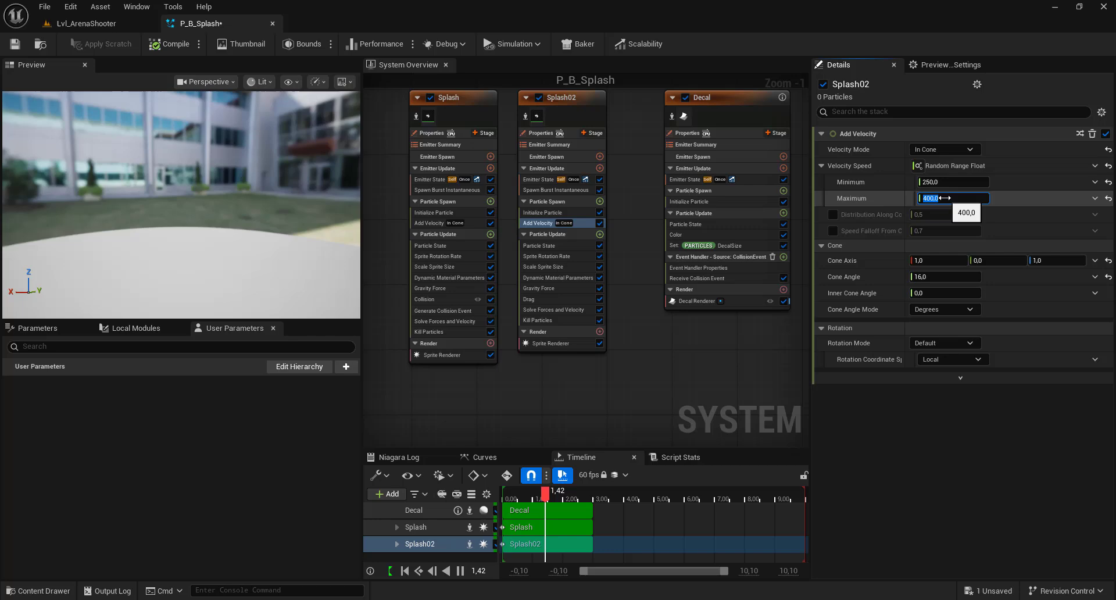
key("Return")
type("0,")
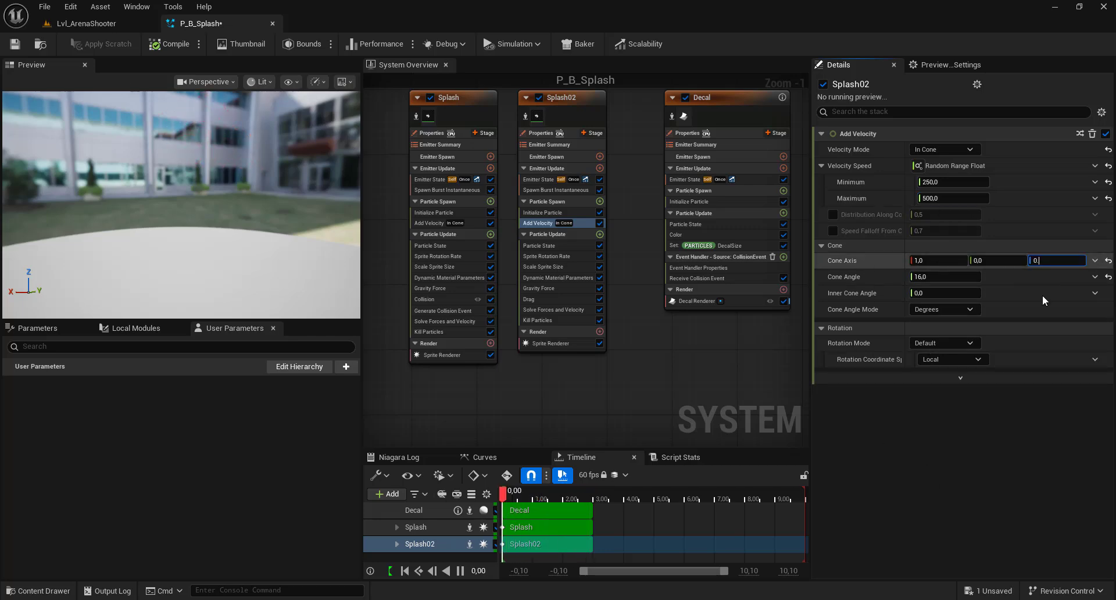
type("5")
key("Return")
Set Splash02's Initialize Particle sprite size to a minimum of 58 by 115 and a maximum of 80 by 150.
left_click(554, 213)
left_click(962, 343)
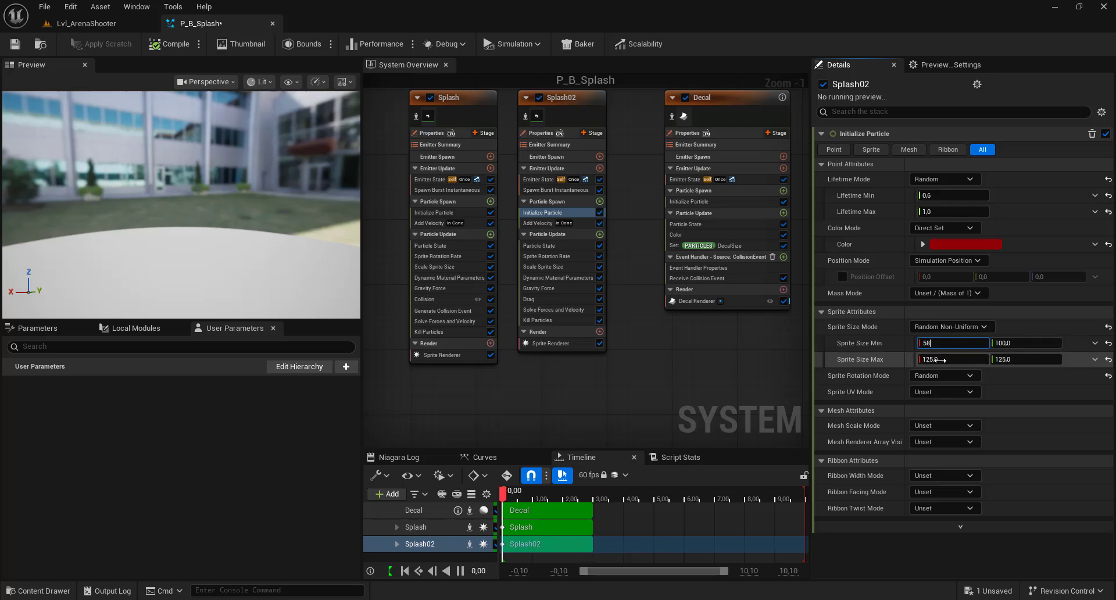
left_click(941, 359)
type("80")
left_click(1014, 342)
type("11")
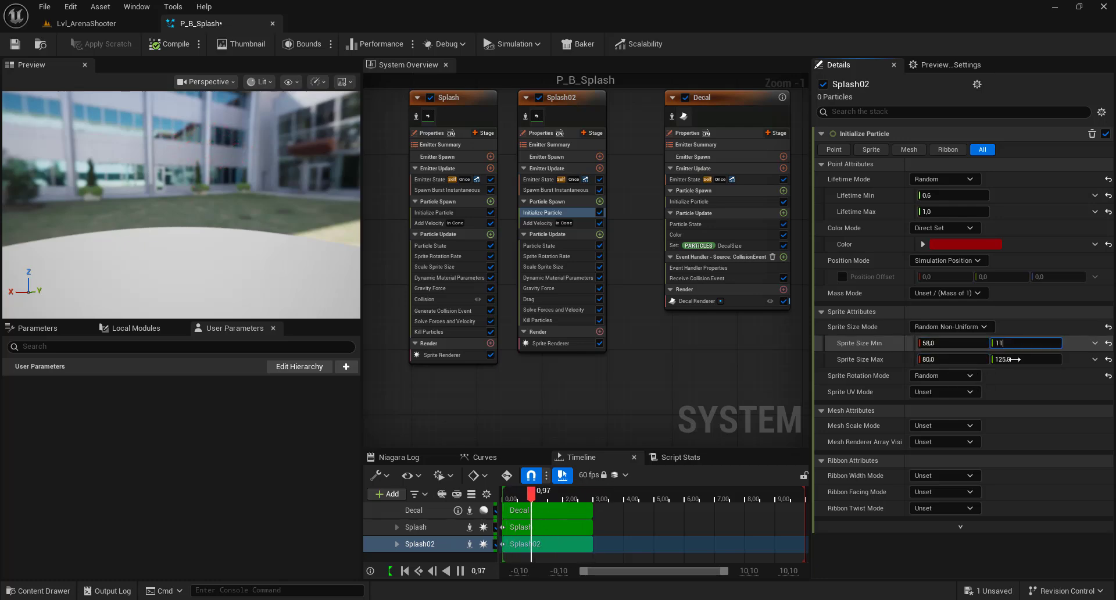
type("5")
left_click(1013, 359)
type("5")
key("BackSpace")
type("15")
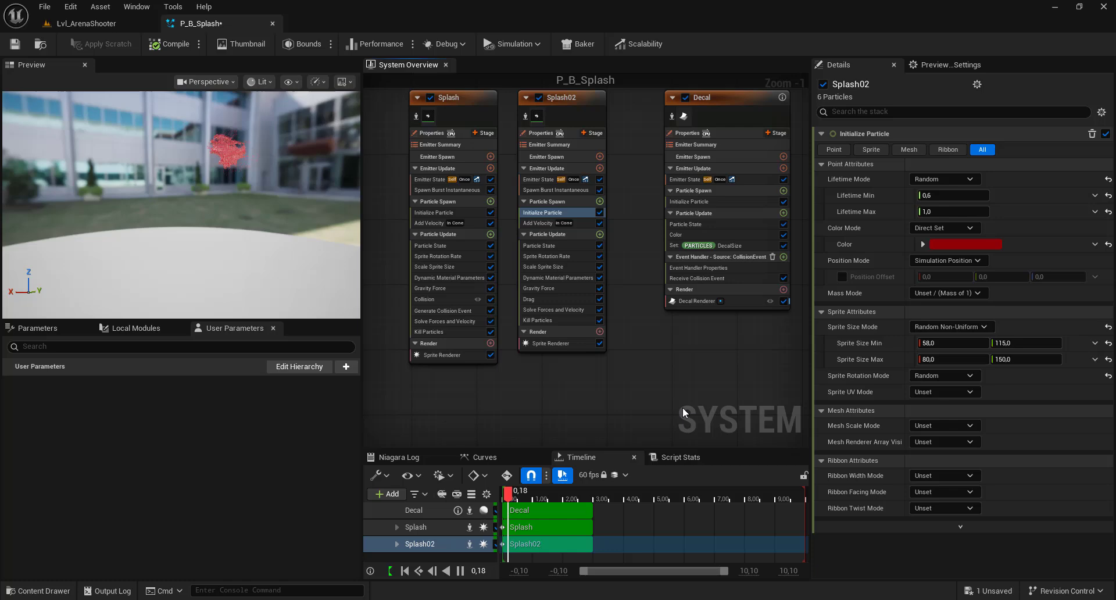
Isolate the Splash02 emitter and set its Sprite Renderer alignment to Velocity Aligned.
left_click(526, 116)
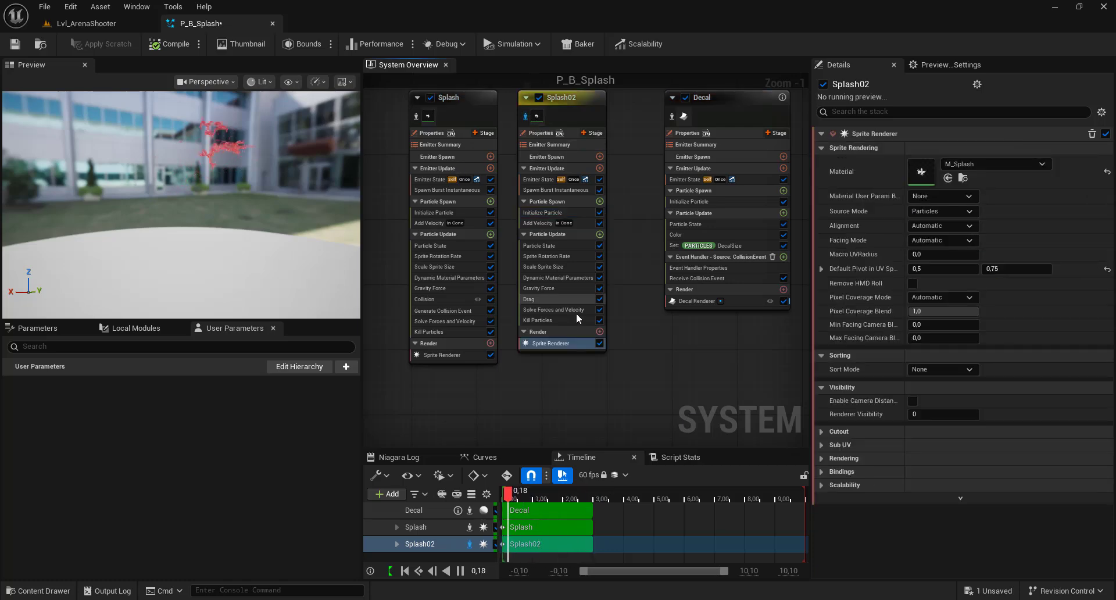
left_click(552, 343)
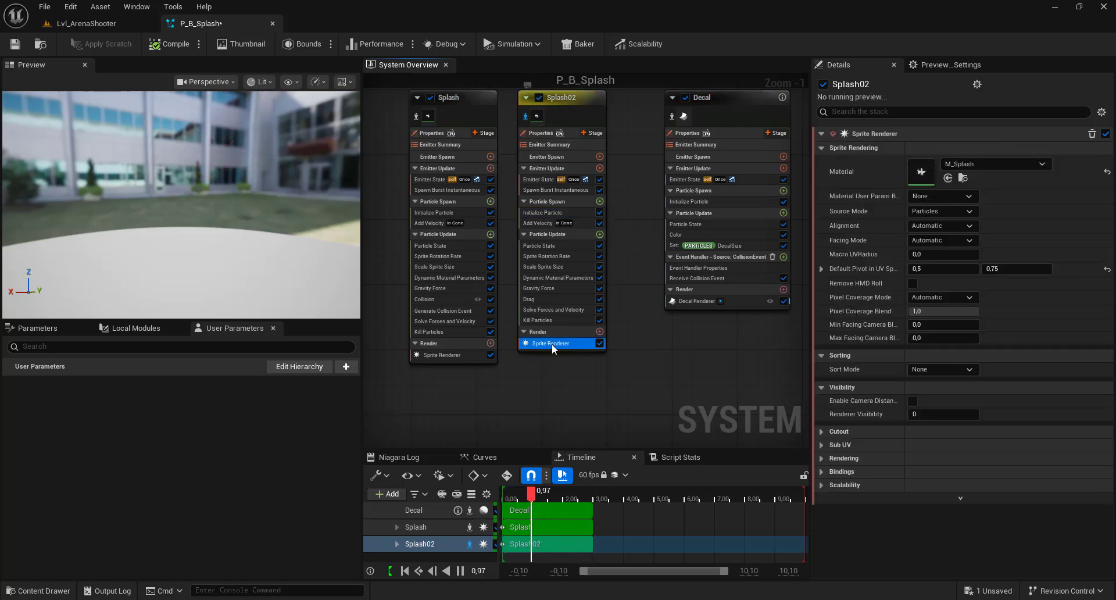
left_click(925, 225)
left_click(929, 246)
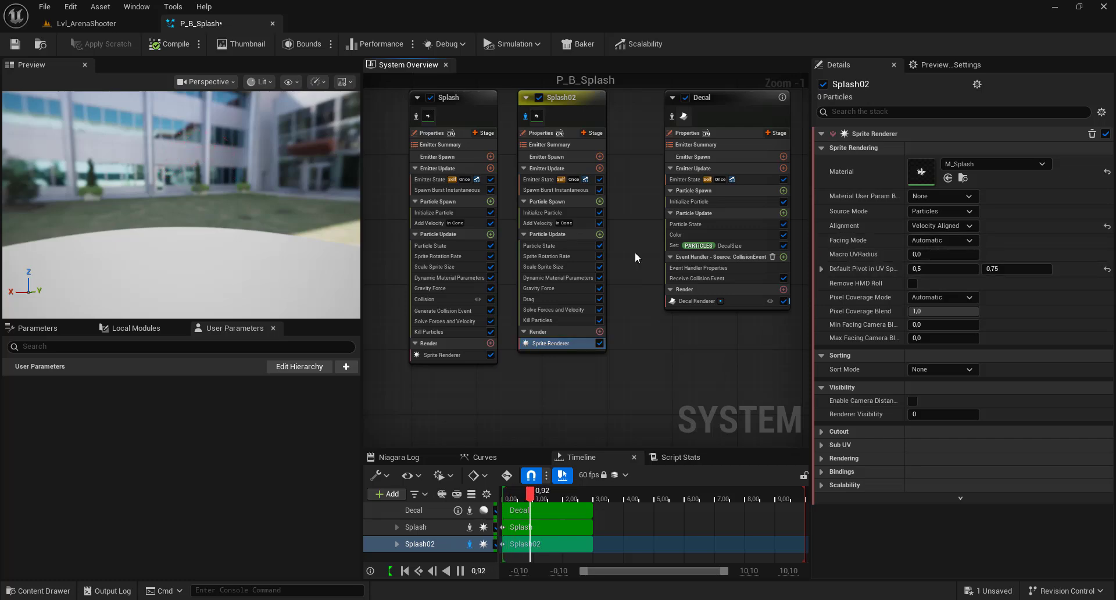
Set Splash02's Sprite Rotation Mode to Unset and its particle lifetime range to 0.45 minimum and 0.55 maximum.
left_click(539, 212)
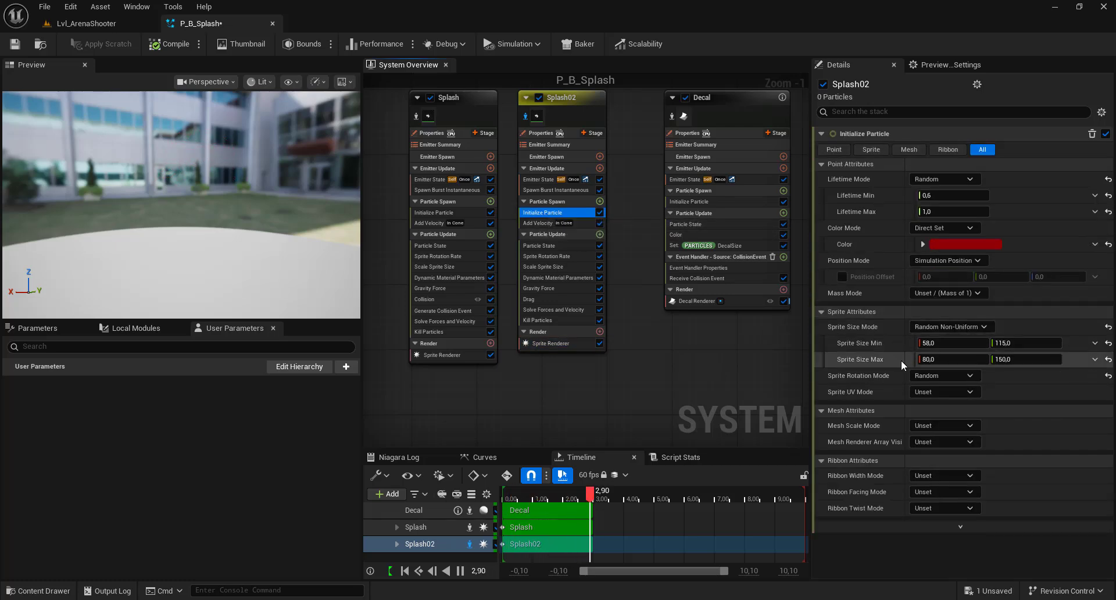
left_click(925, 377)
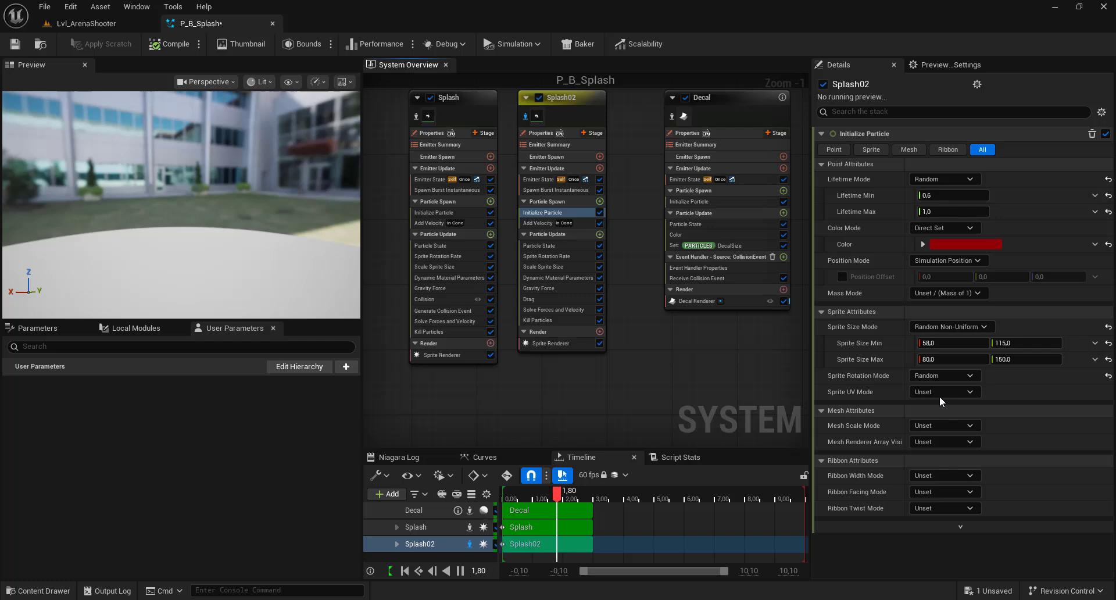
left_click(938, 395)
type("0.")
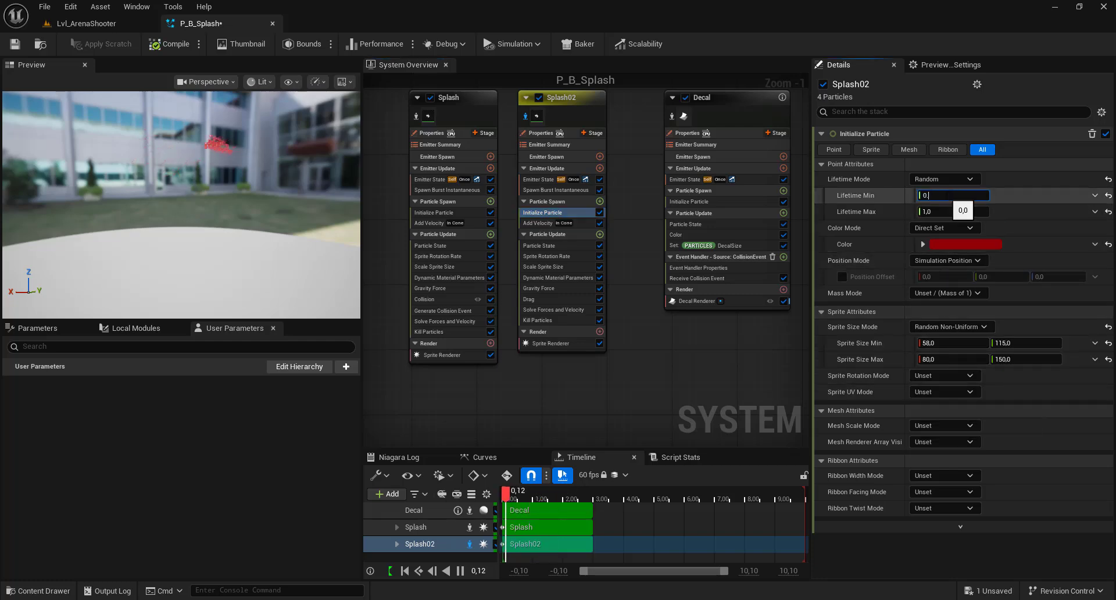
type("450.55")
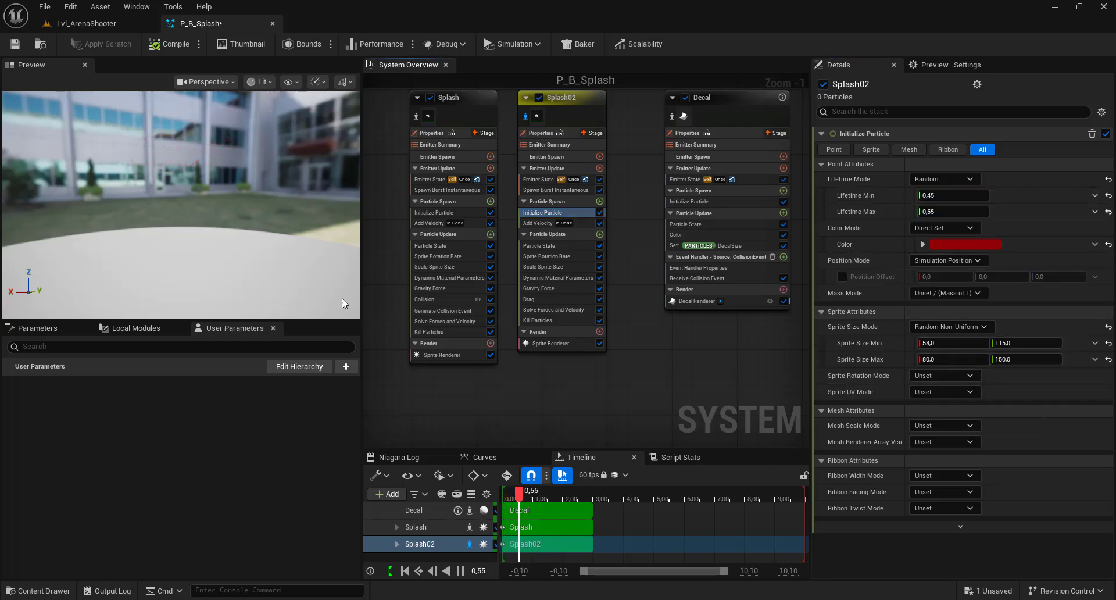
Save P_B_Splash and shoot the dummy in fullscreen play to check the isolated Splash02 effect.
left_click_drag(181, 205, 212, 202)
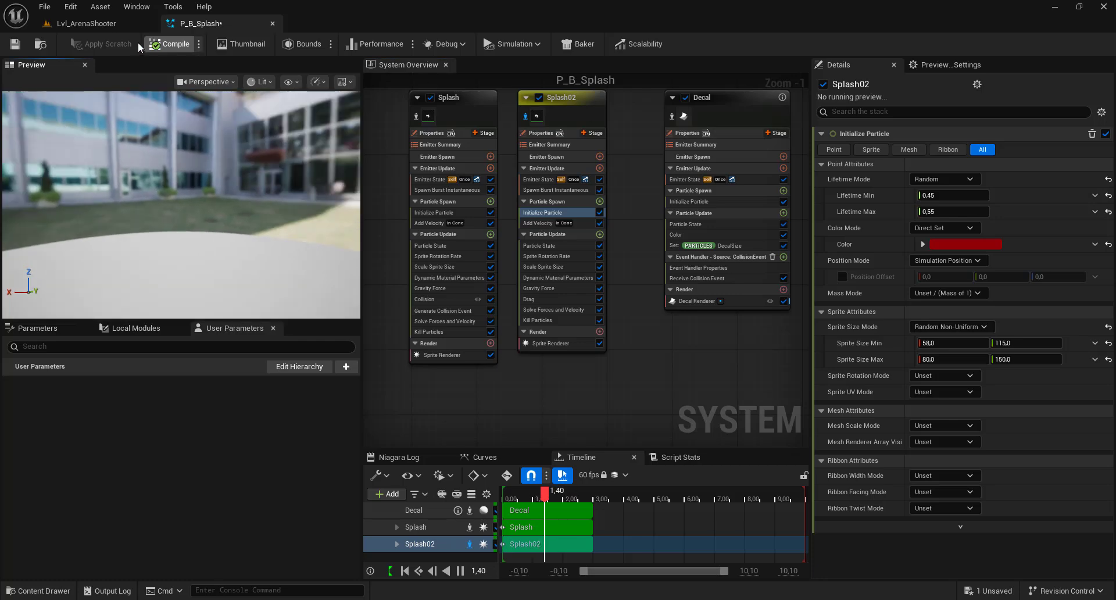
left_click(16, 45)
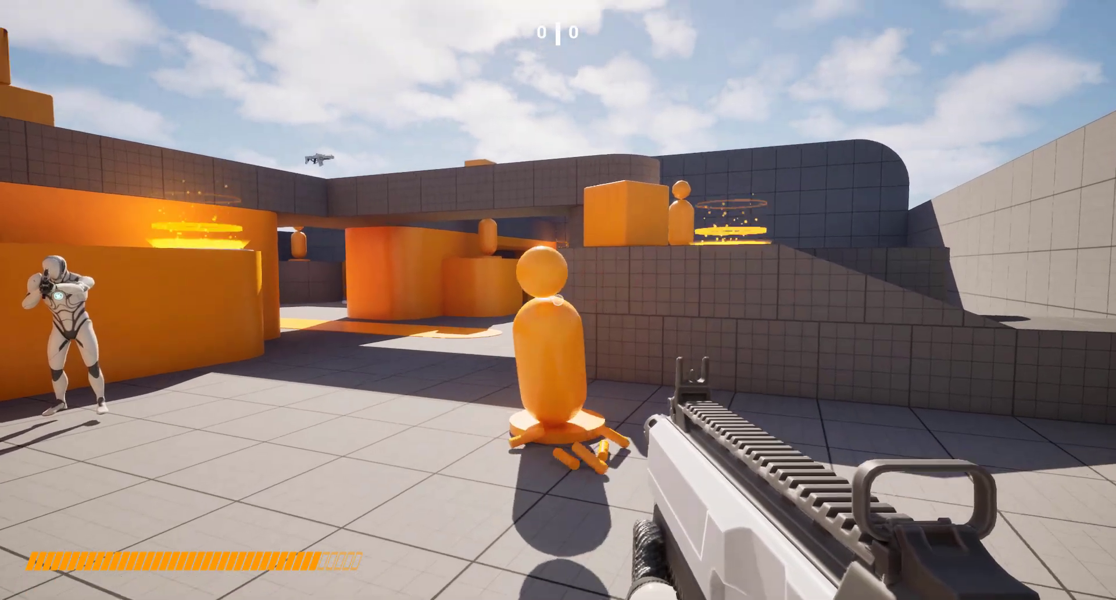
left_click(558, 300)
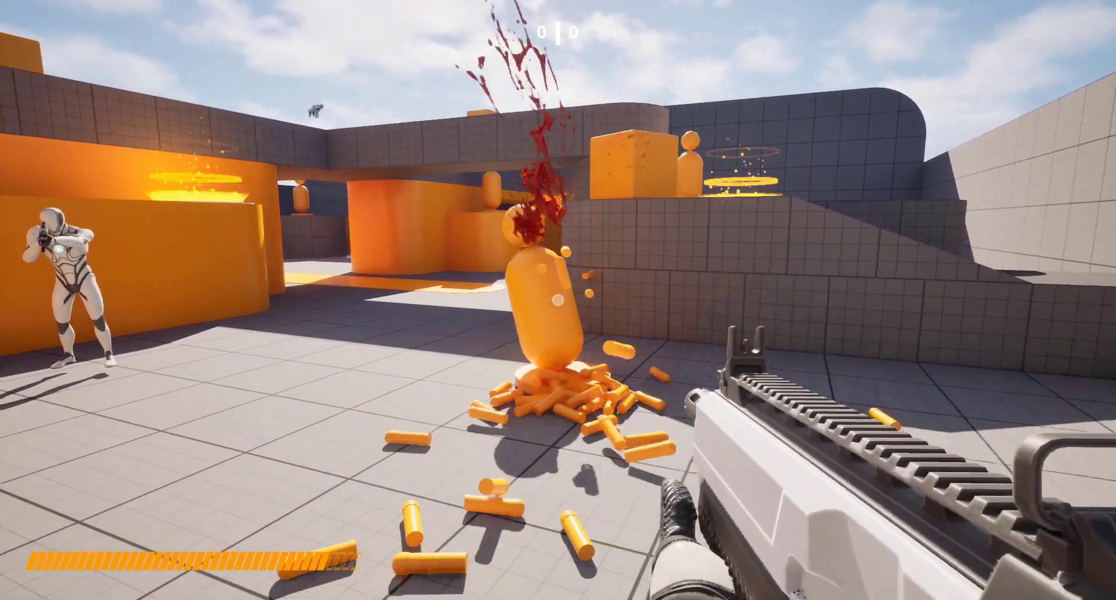
key("F11")
key("shift+F1")
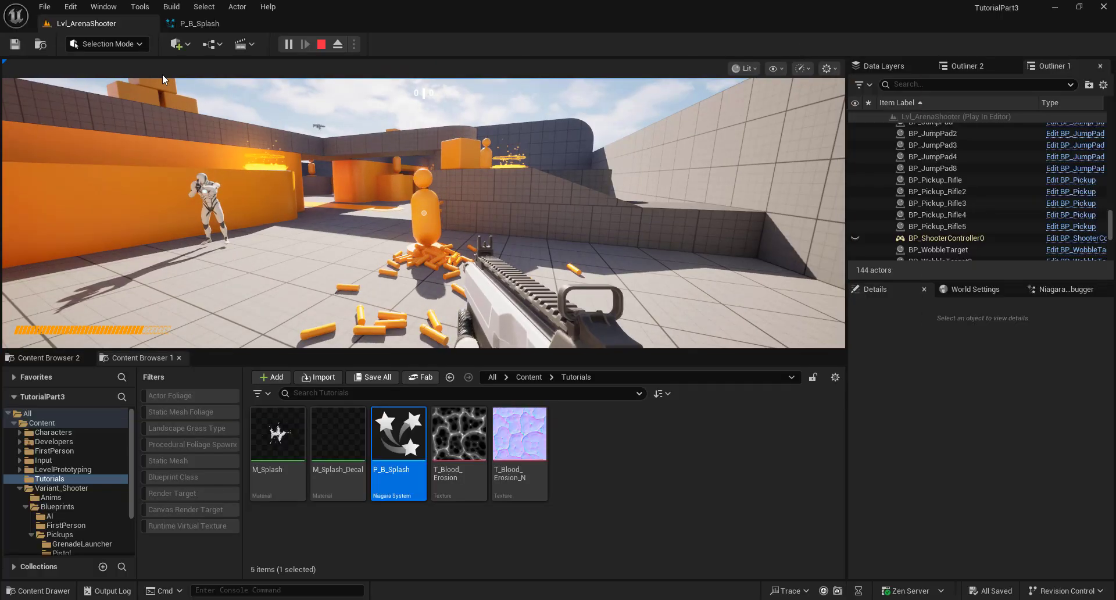
Turn off Splash02's isolation in P_B_Splash and fire at the dummy to check both splash emitters together.
left_click(200, 23)
left_click(86, 24)
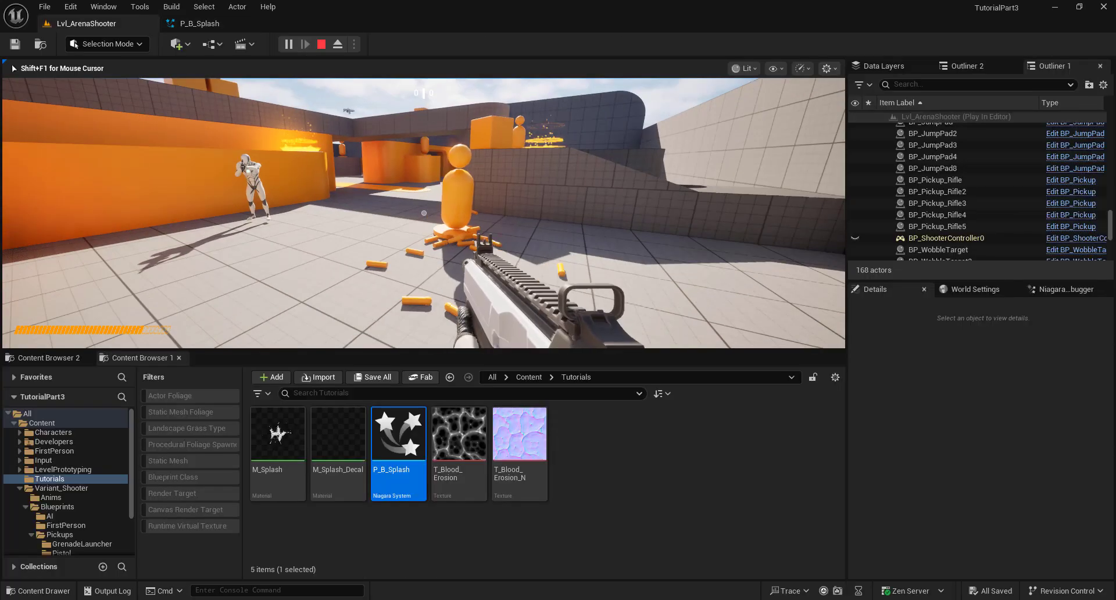
key("F11")
left_click(558, 300)
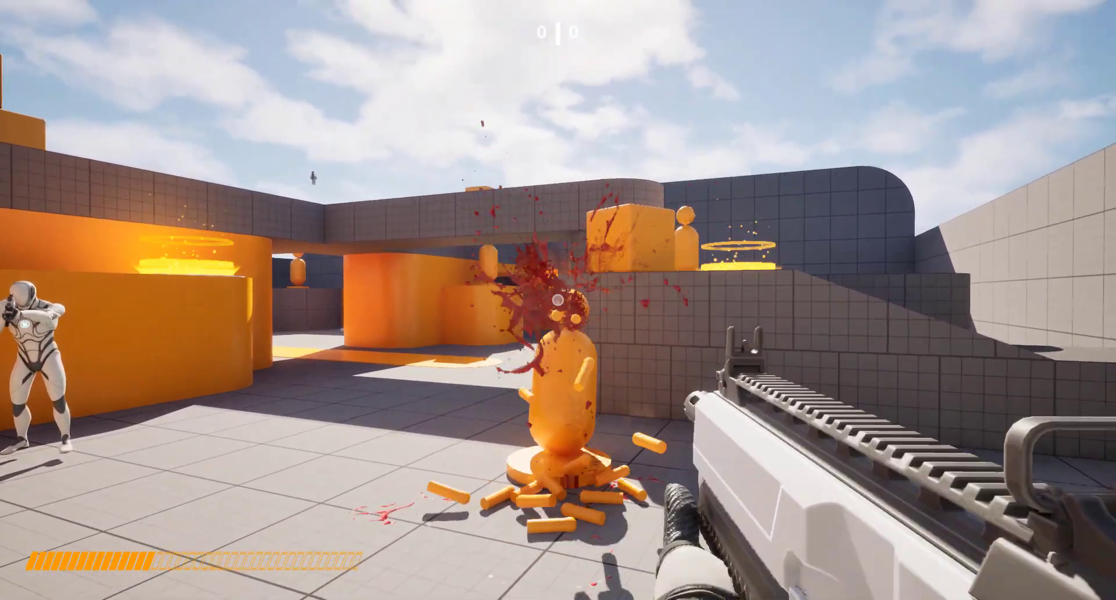
left_click_drag(557, 299, 557, 299)
key("F11")
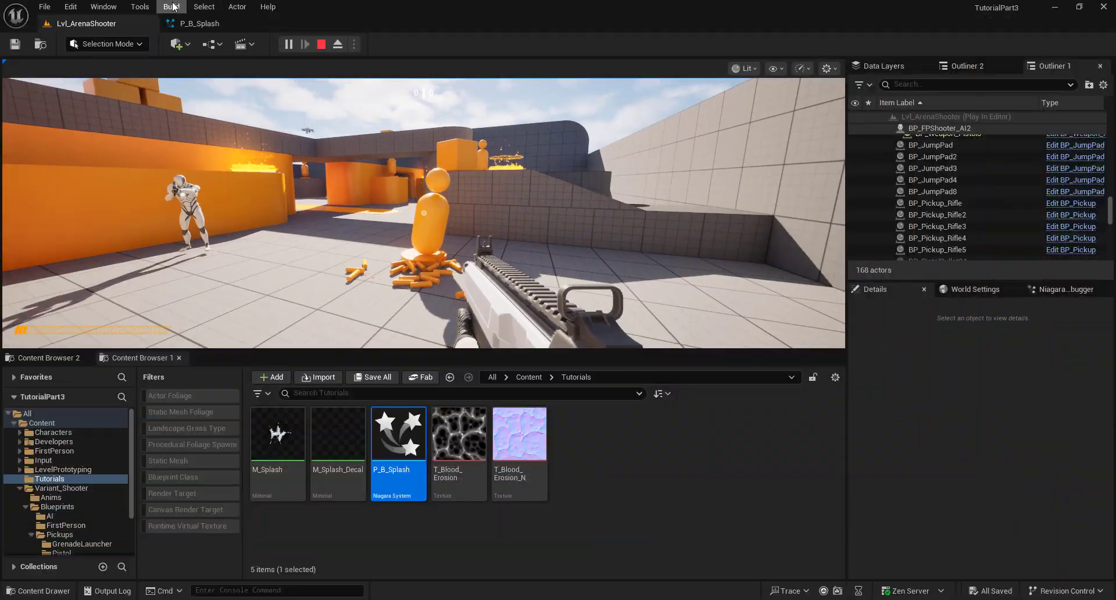
Change Splash02's burst Spawn Count to Random Range Int with minimum 1 and maximum 3.
left_click(224, 26)
left_click(536, 190)
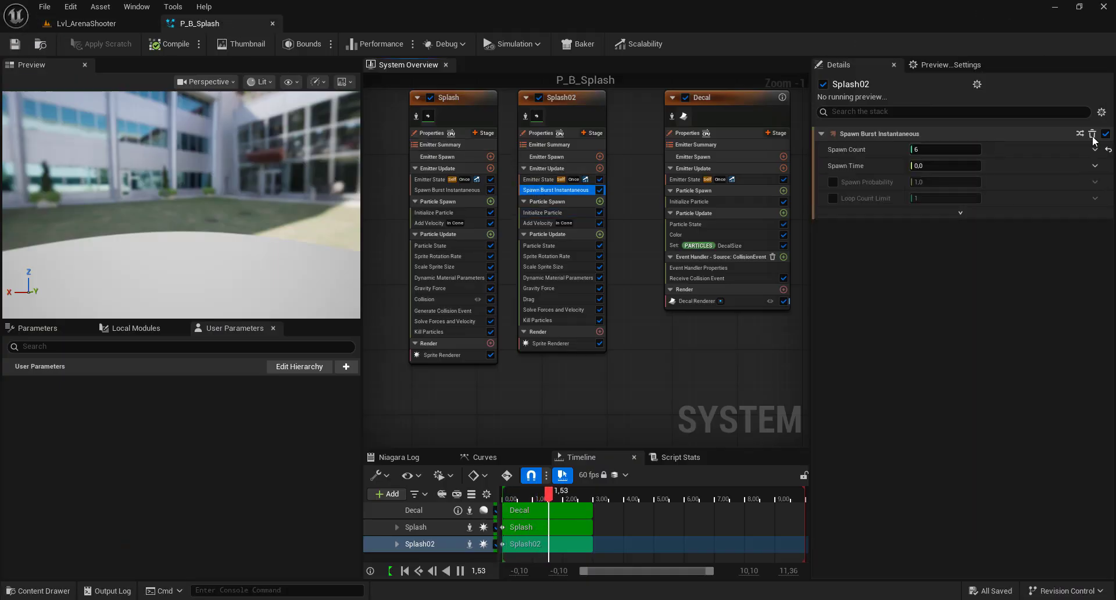
left_click(1095, 150)
type("ran")
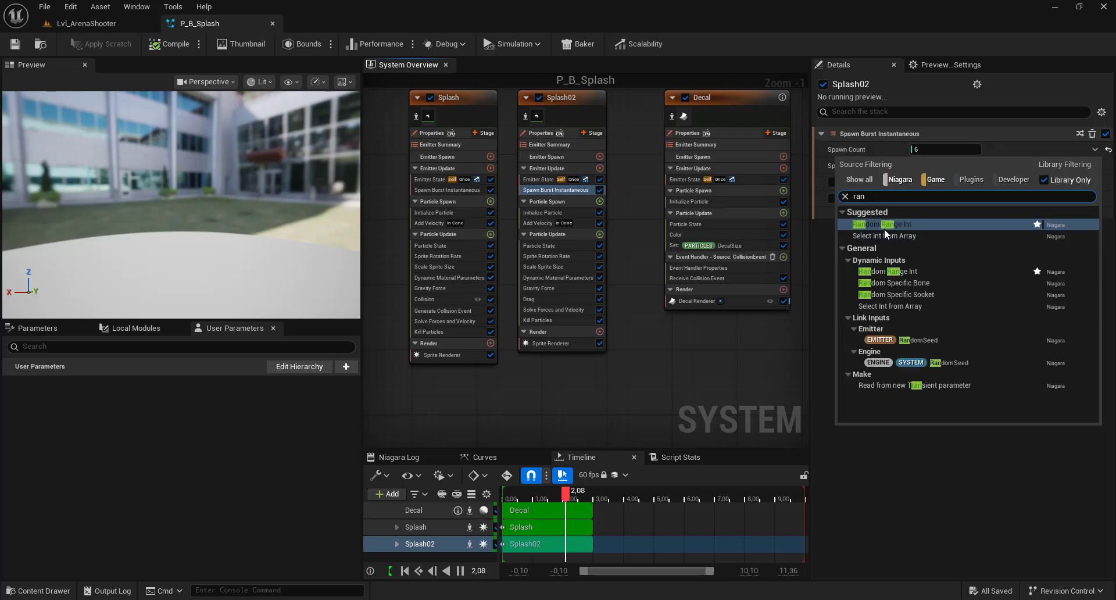
left_click(884, 227)
left_click(948, 167)
type("1")
left_click_drag(934, 181, 952, 181)
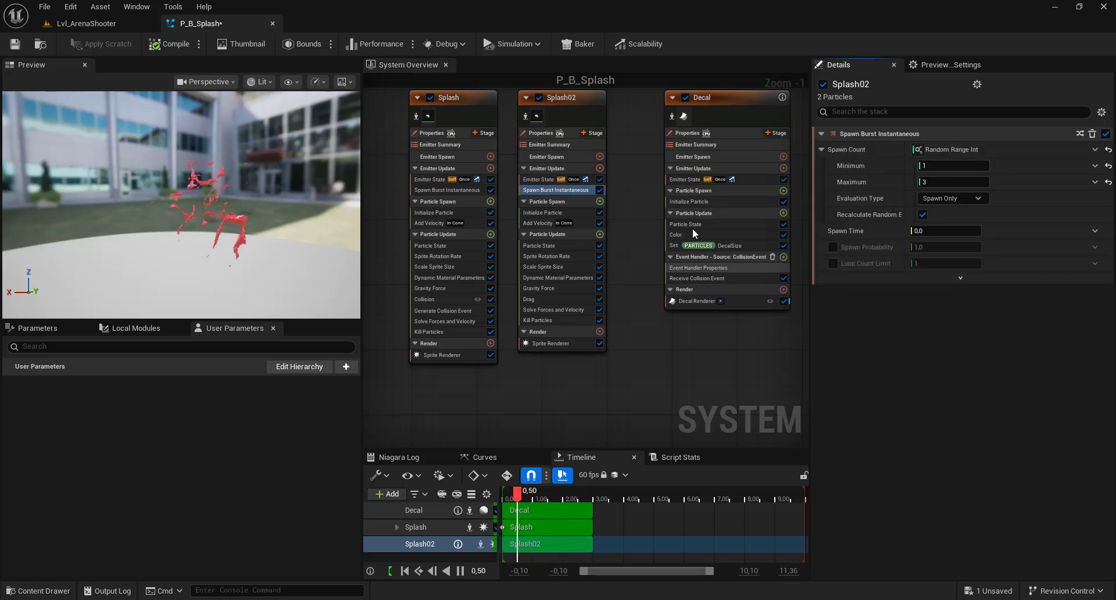
Change the Splash emitter's burst Spawn Count to Random Range Int with minimum 3 and maximum 5.
left_click(440, 190)
left_click(1095, 150)
type("ran")
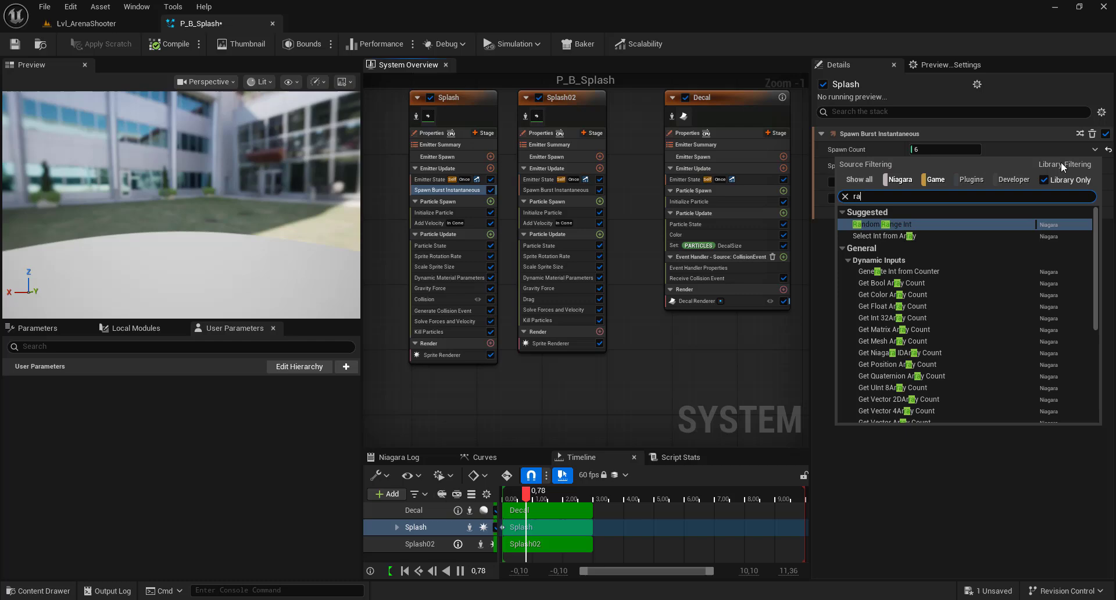
left_click(956, 224)
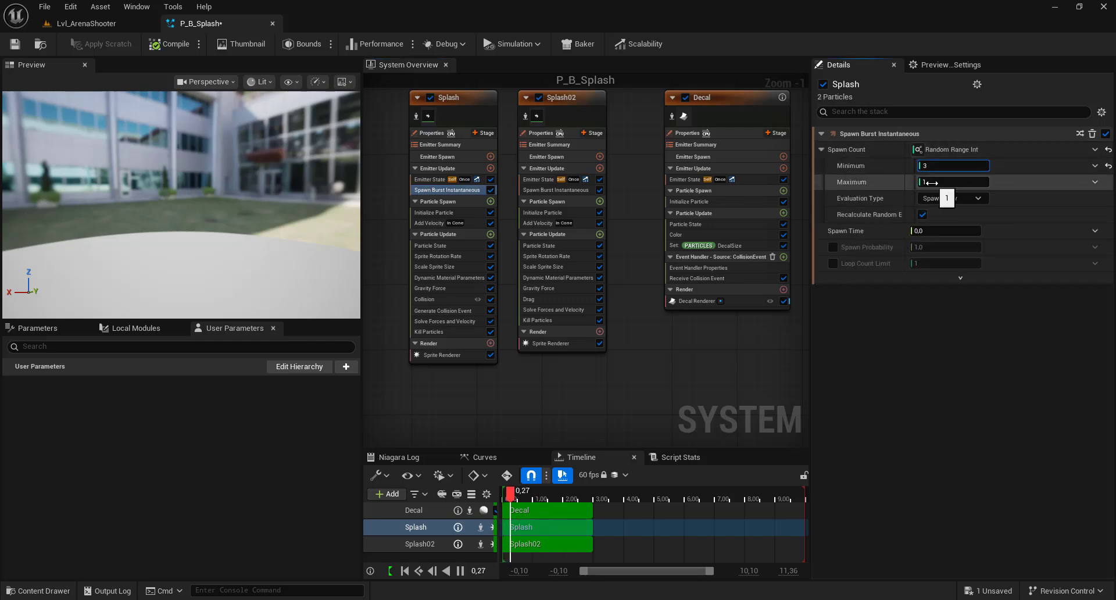
left_click_drag(932, 182, 959, 182)
Return to the running level and shoot the dummy in fullscreen to check the randomized spawn counts.
left_click(102, 24)
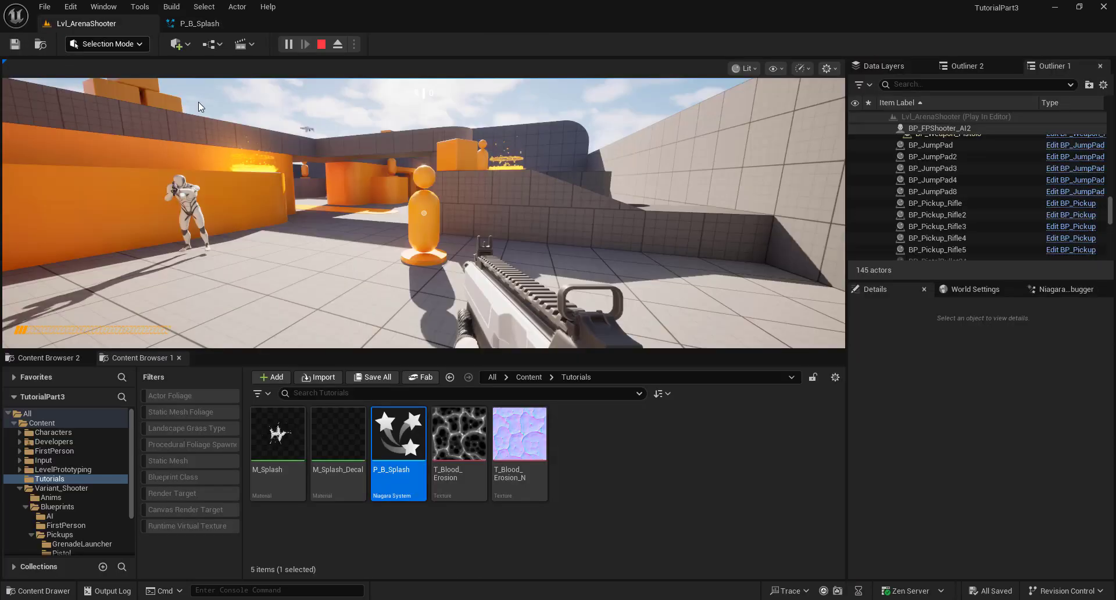
left_click(197, 103)
key("F11")
left_click(558, 300)
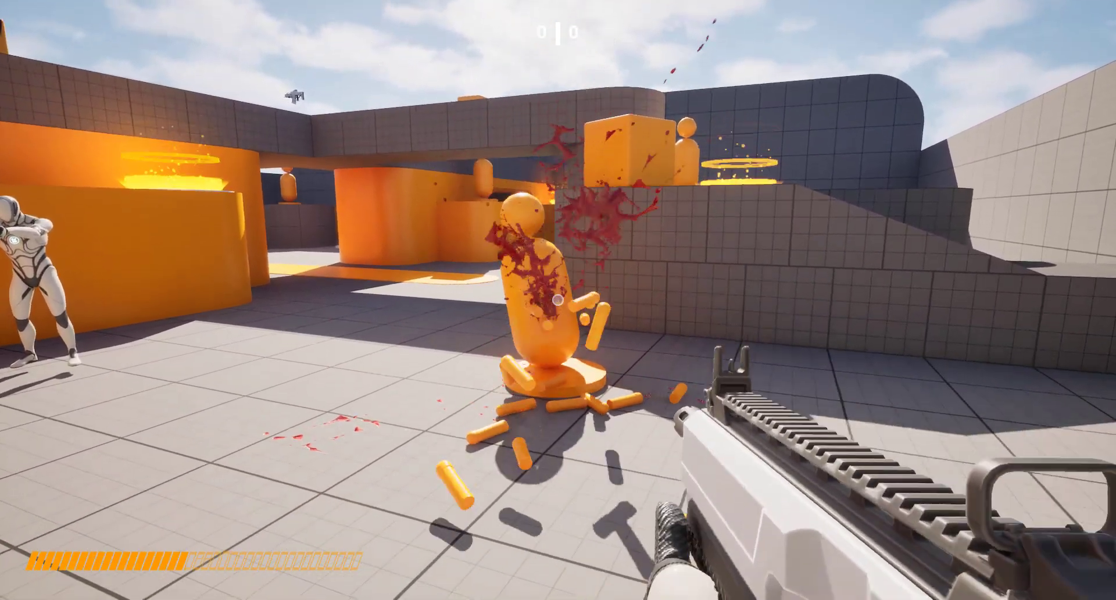
key("F11")
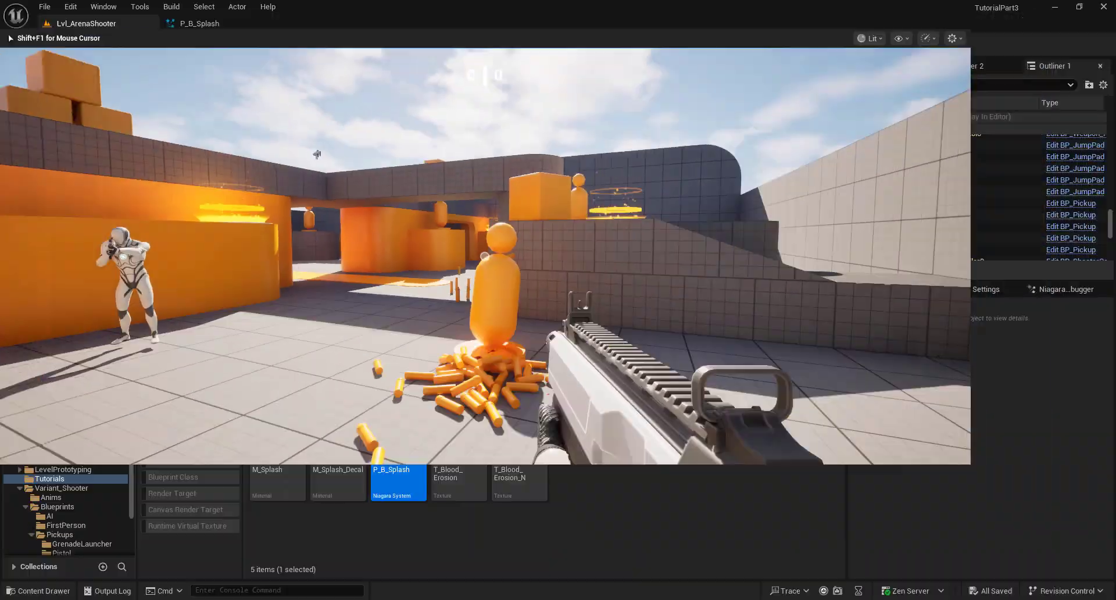
key("shift+F1")
Set the minimum of Splash02's random burst Spawn Count to 2 in P_B_Splash.
left_click(197, 24)
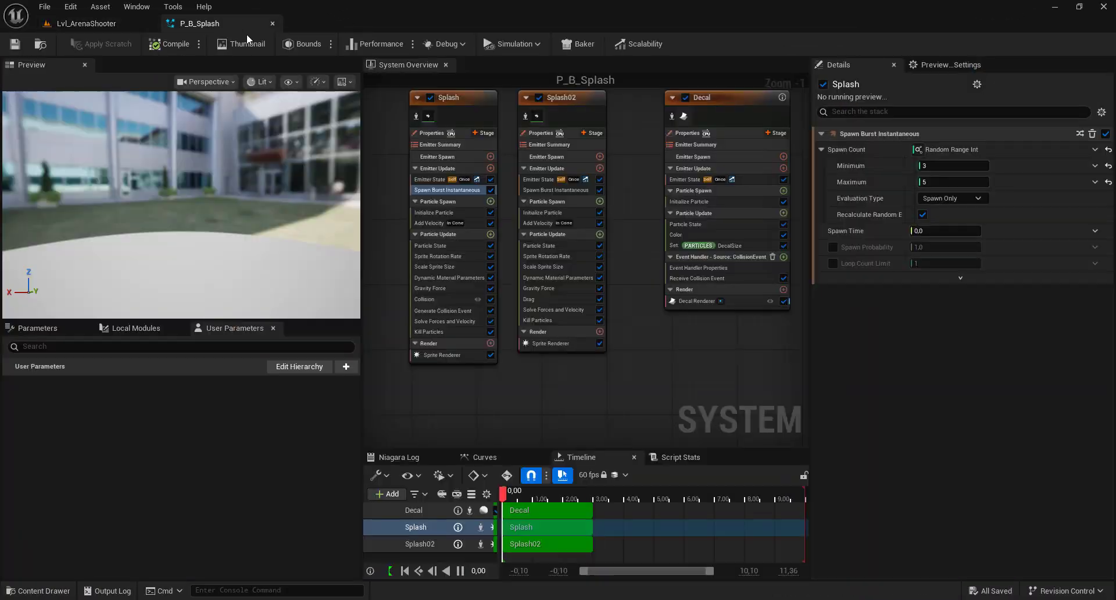
left_click(554, 191)
left_click(934, 165)
type("2")
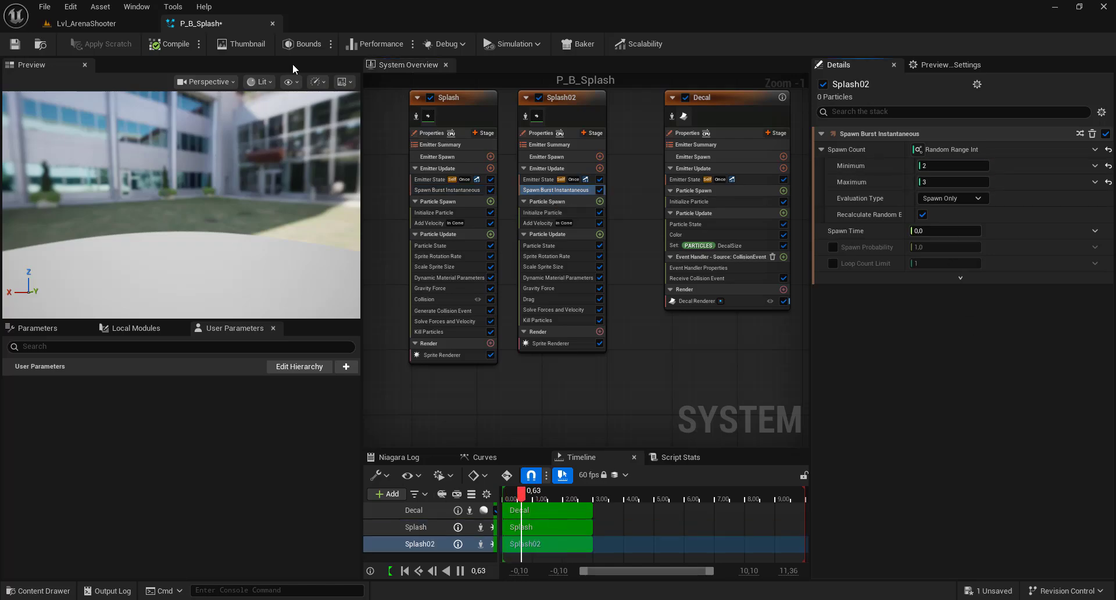
Fire at the dummy again in fullscreen play to check Splash02's raised minimum spawn count.
left_click(133, 25)
key("F11")
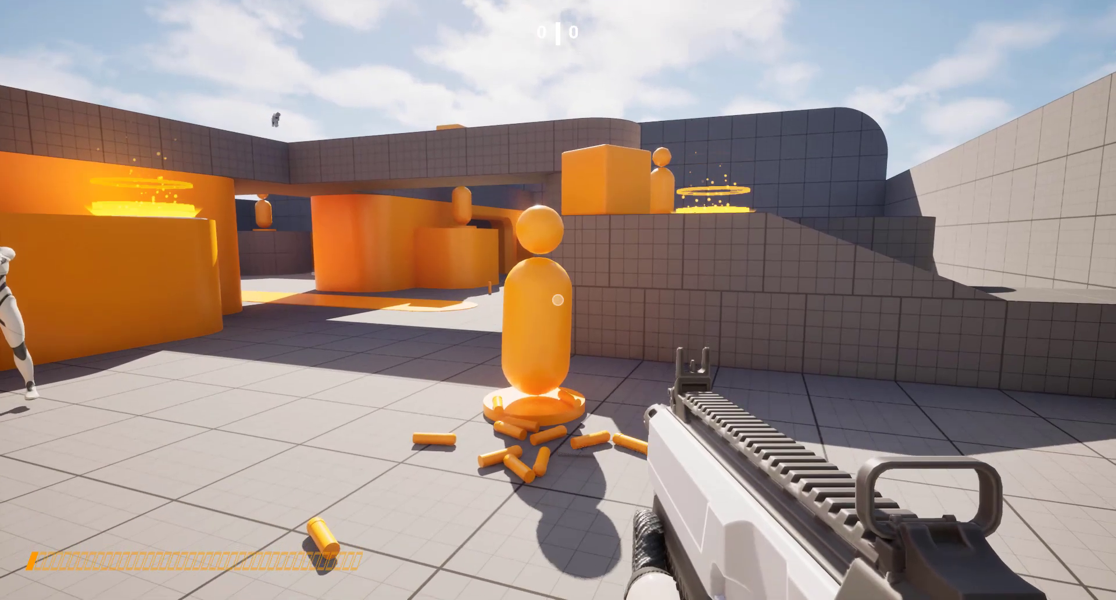
left_click(558, 299)
left_click_drag(558, 299, 557, 299)
key("d")
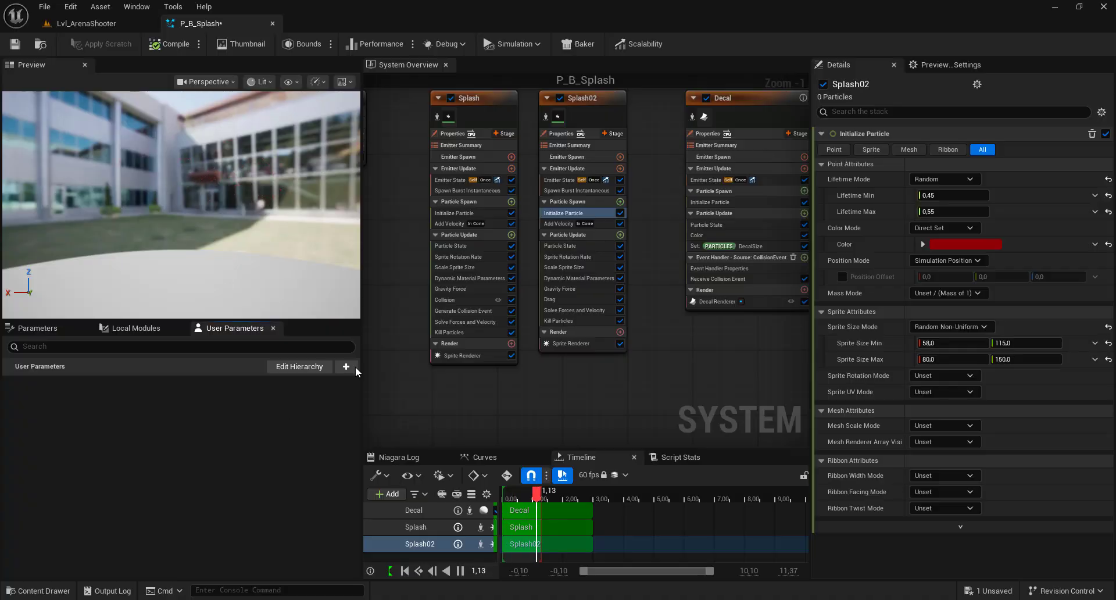
Add a Linear Color user parameter named Color to the P_B_Splash system.
left_click(348, 368)
type("color")
left_click(368, 415)
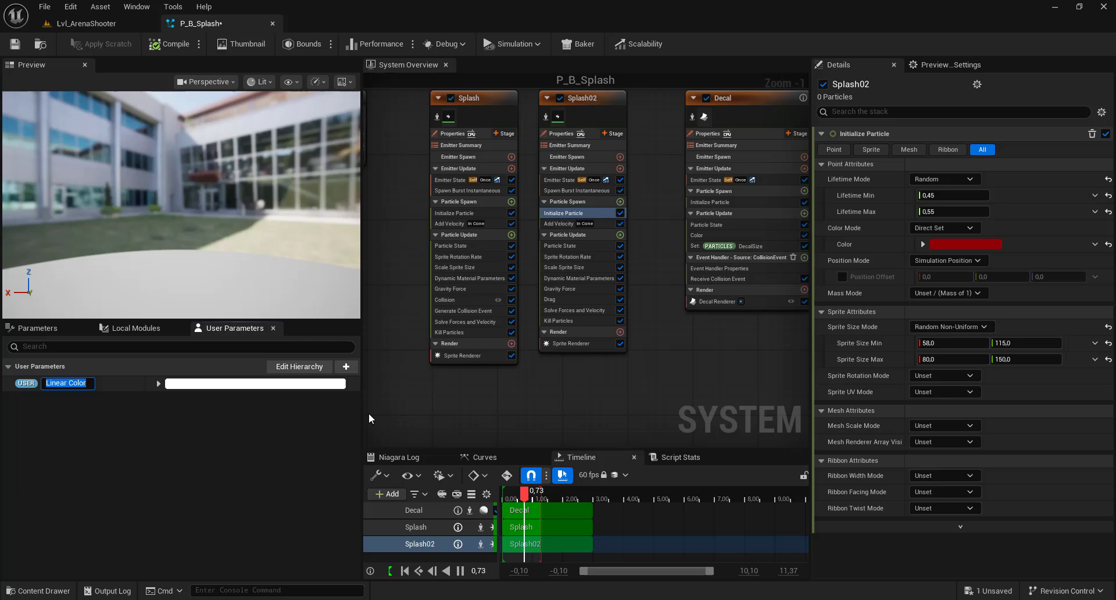
type("Color")
key("Return")
Add a float user parameter named Size to the P_B_Splash system.
left_click(346, 366)
type("floa")
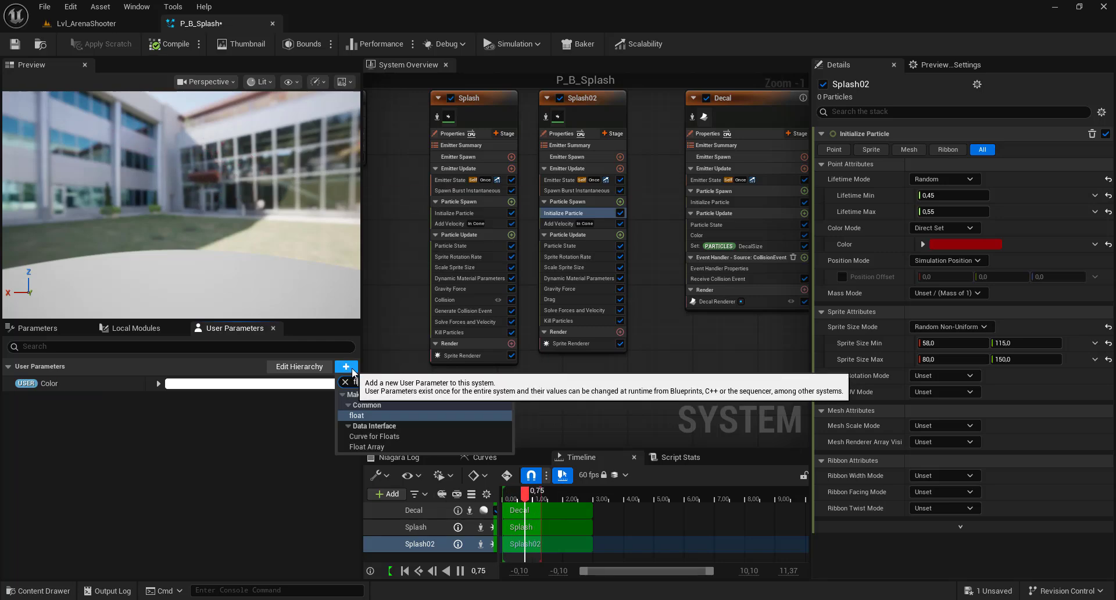
left_click(372, 415)
type("Size")
key("Return")
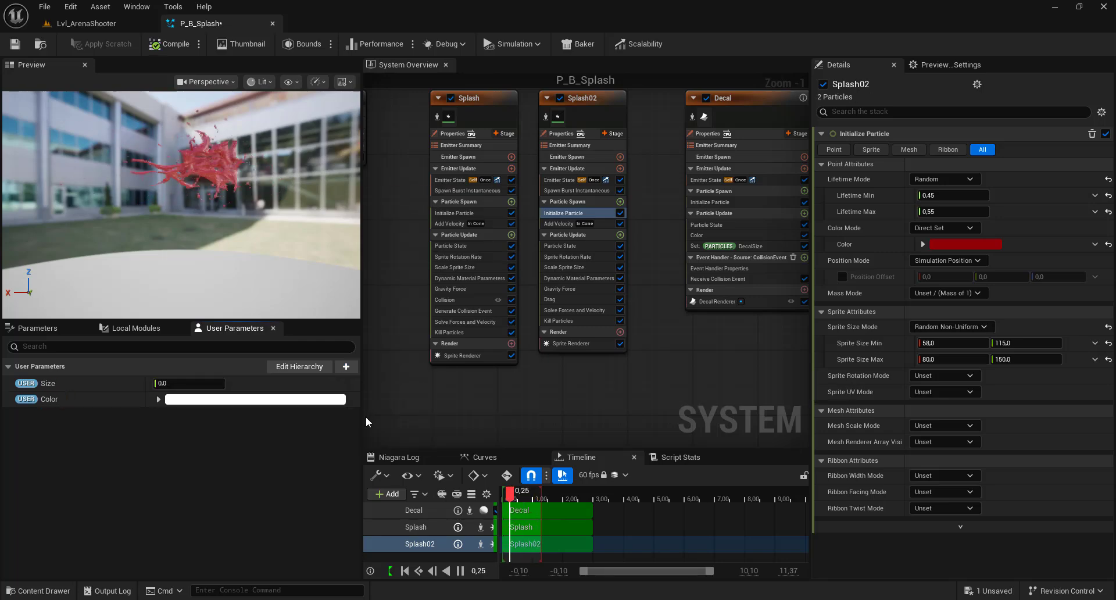
Add a float user parameter named LifeTime to the P_B_Splash system.
left_click(349, 367)
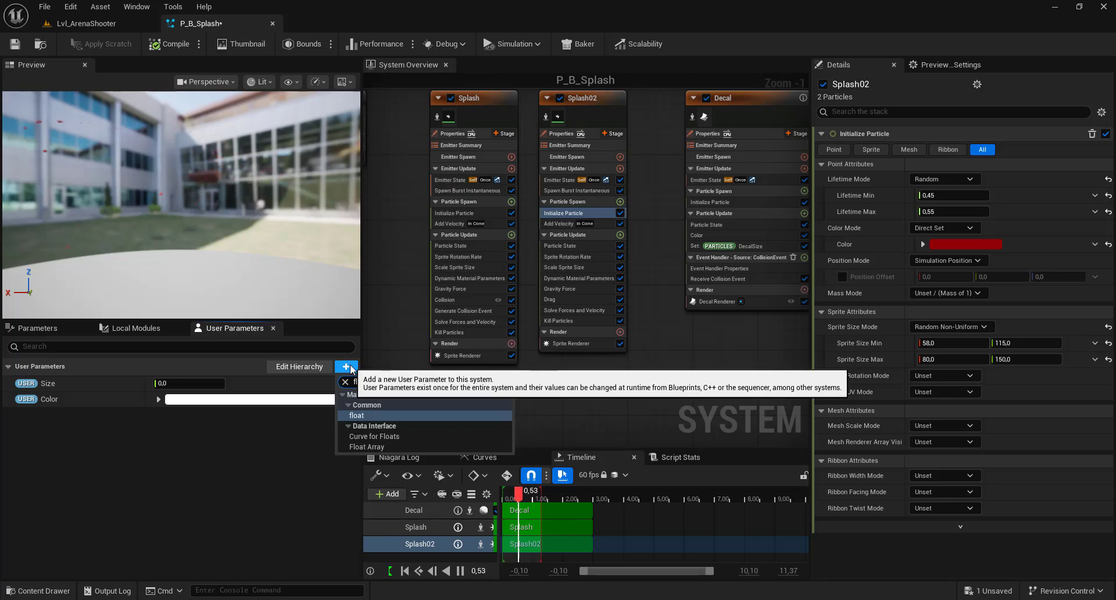
type("floa")
left_click(369, 413)
type("LifeTime")
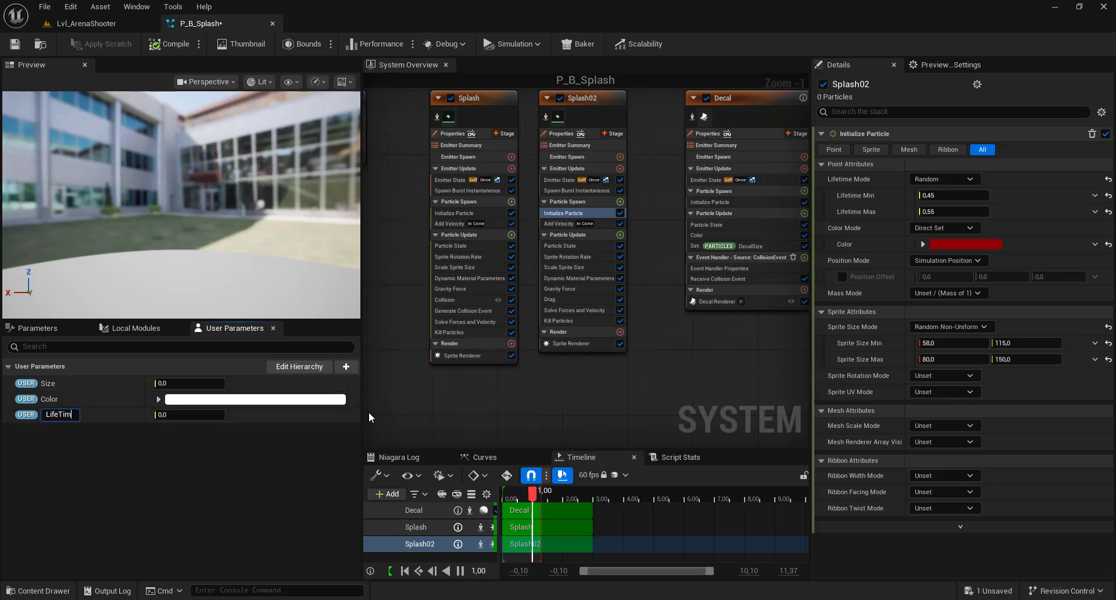
key("Return")
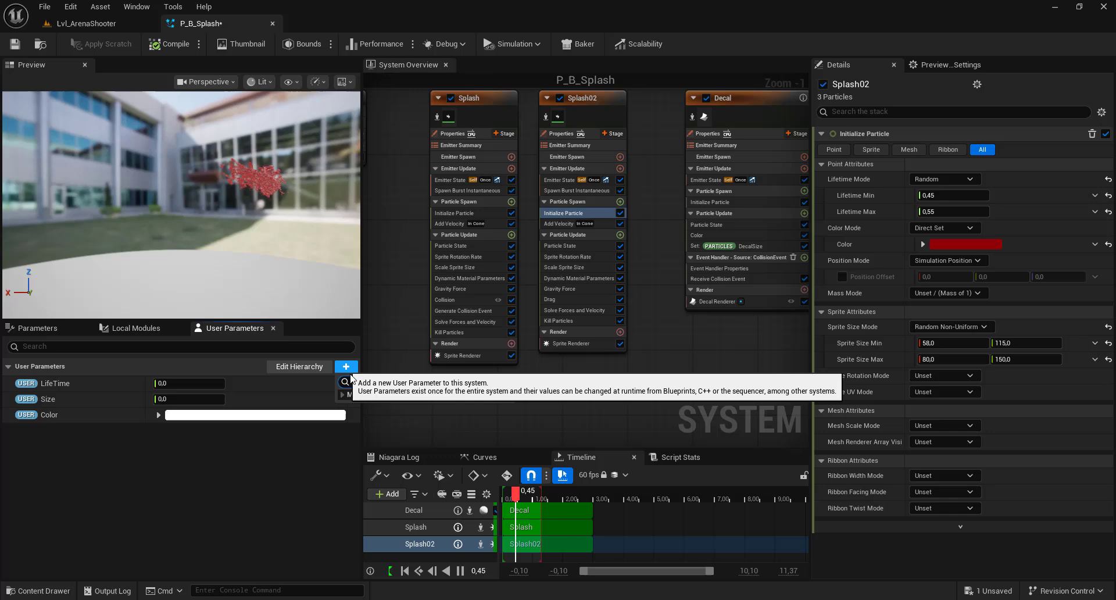
Add a float user parameter named Velocity and set the LifeTime, Size and Velocity values to 1.0.
left_click(346, 366)
type("floa")
left_click(364, 400)
type("Velocity")
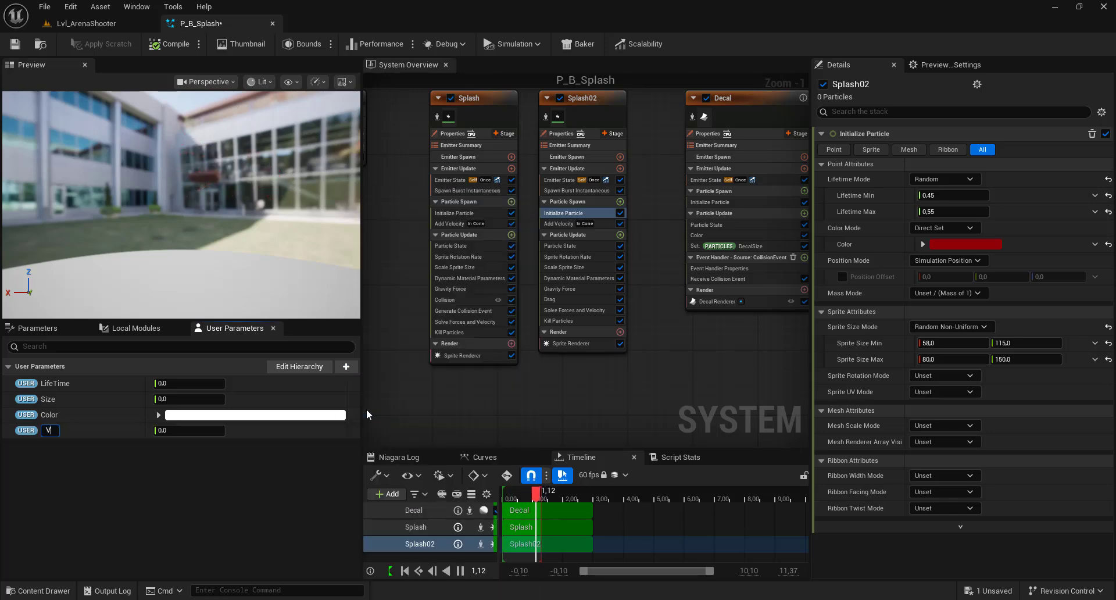
key("Return")
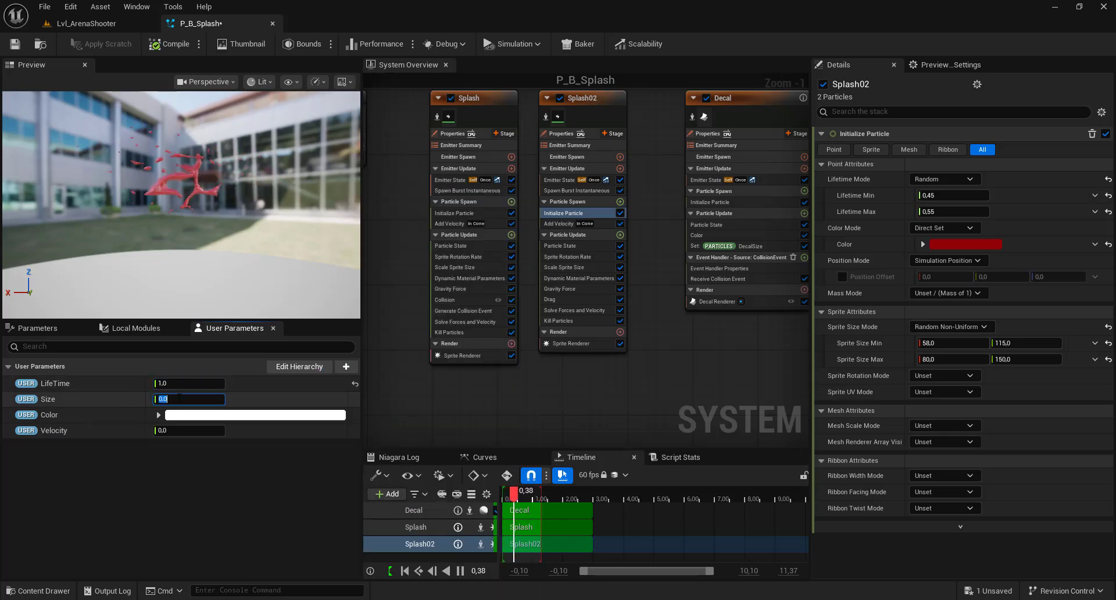
Copy the dark red particle color of Splash02 into the Color user parameter.
left_click(988, 244)
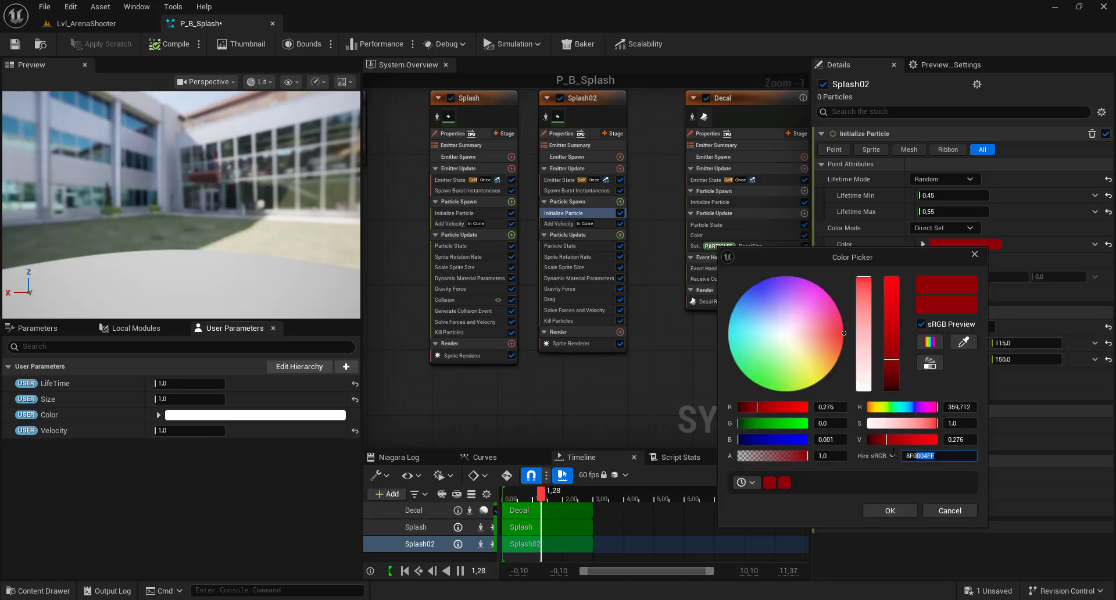
left_click(889, 510)
left_click(256, 415)
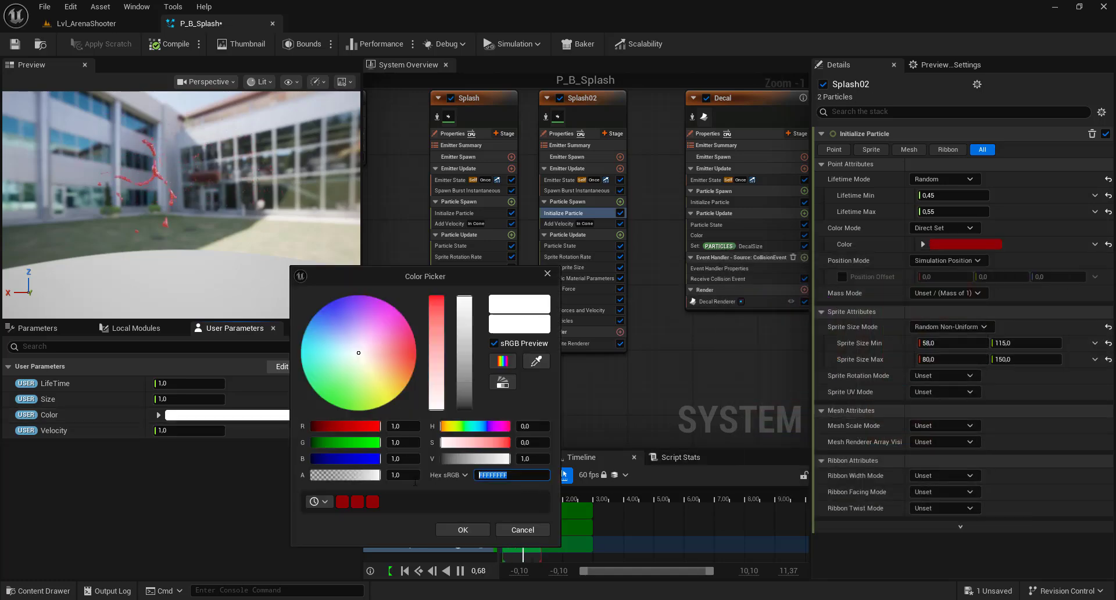
left_click(462, 526)
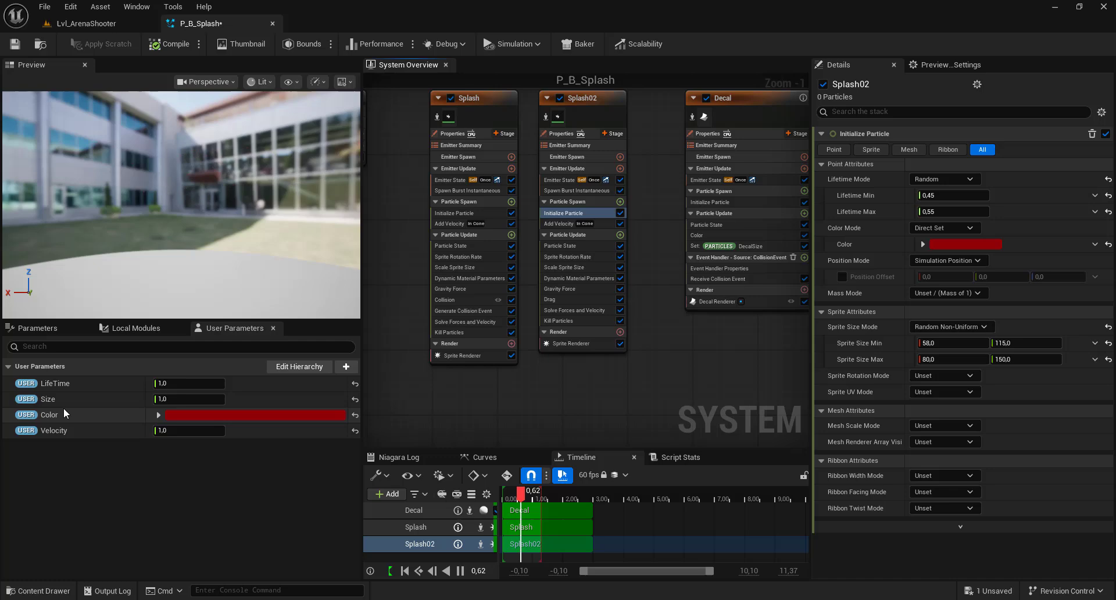
Link the Color user parameter to the Initialize Particle color of both Splash02 and Splash.
left_click_drag(83, 414, 964, 244)
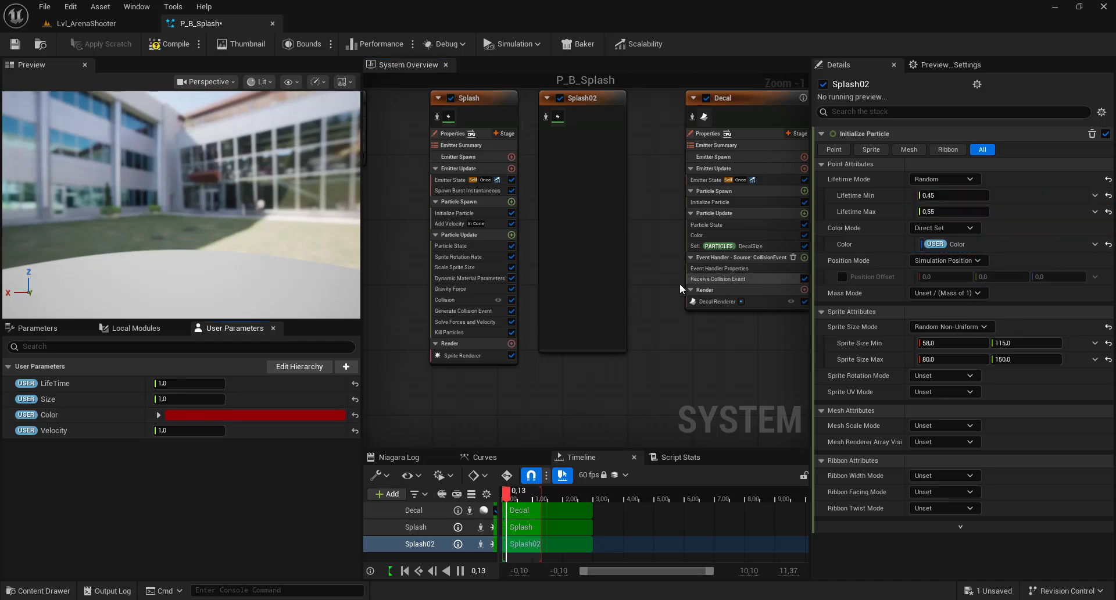
left_click(483, 218)
left_click_drag(49, 417, 961, 246)
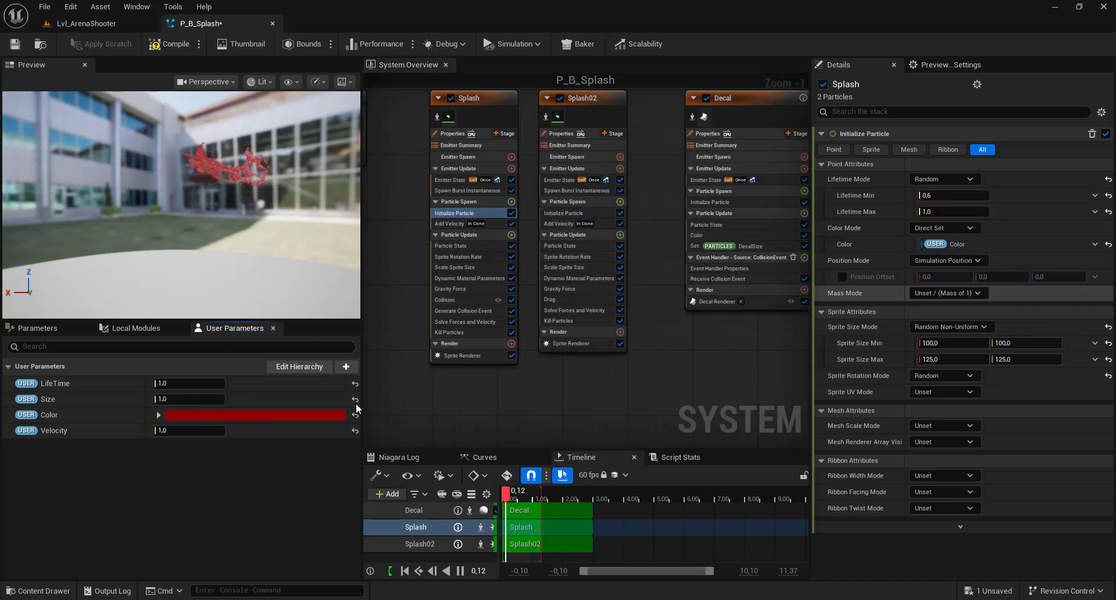
Try the Color user parameter as grey-blue 67718FFF and bright green 74FF04FF, and undo back to the dark red.
left_click(231, 415)
left_click(281, 331)
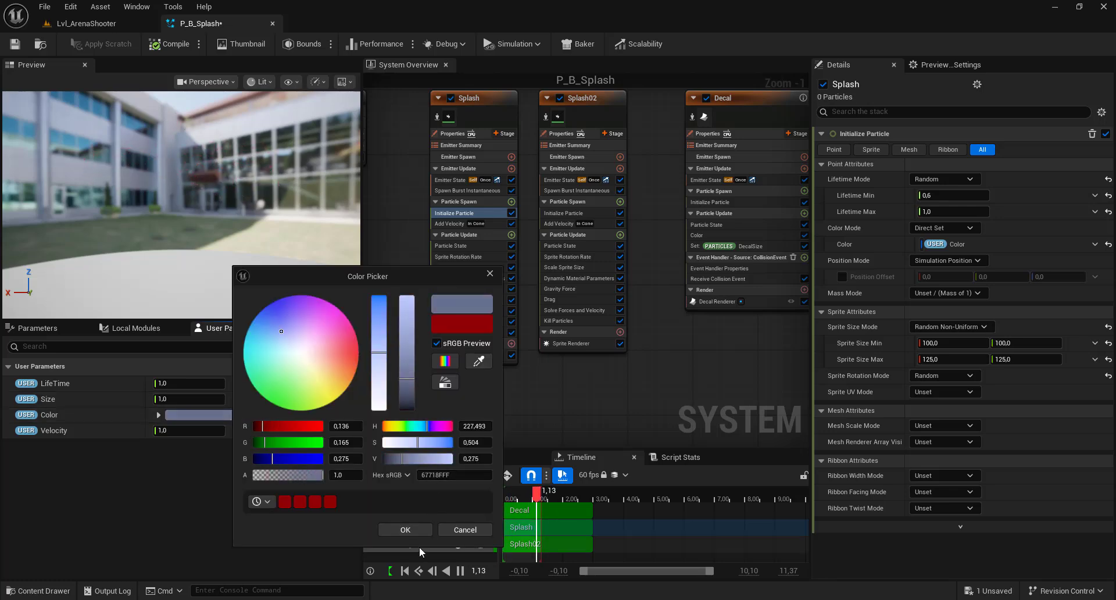
left_click(414, 525)
left_click(244, 413)
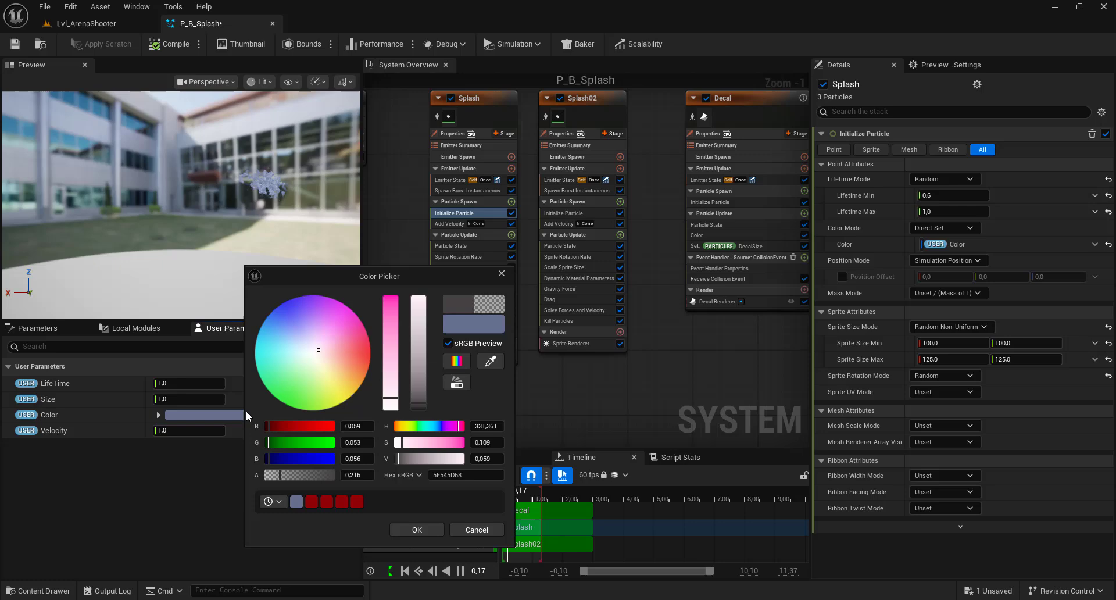
left_click_drag(282, 378, 292, 409)
left_click_drag(419, 373, 418, 294)
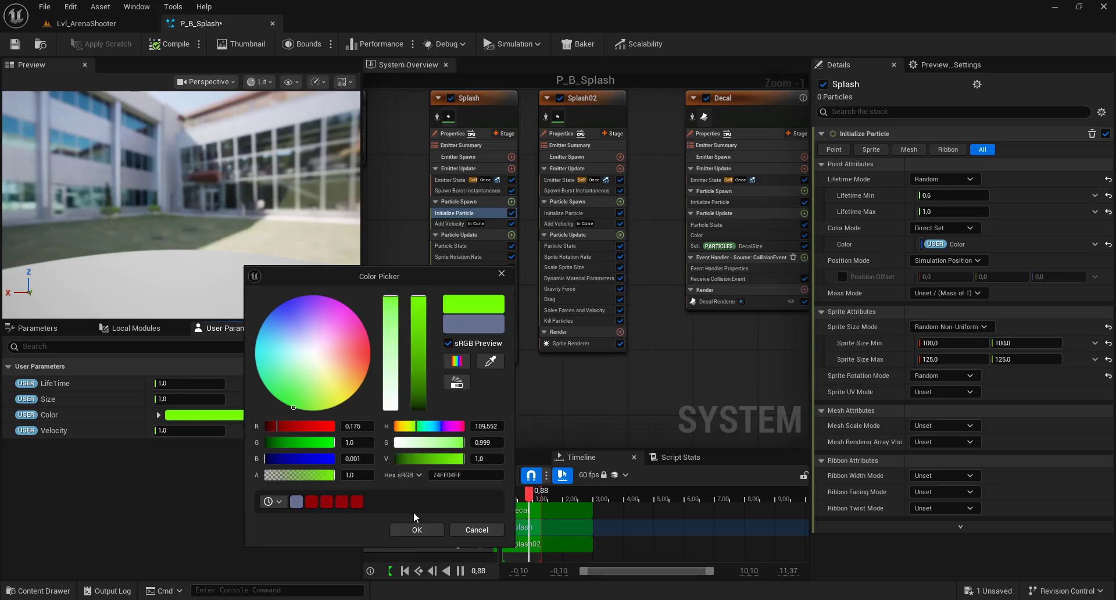
left_click(416, 529)
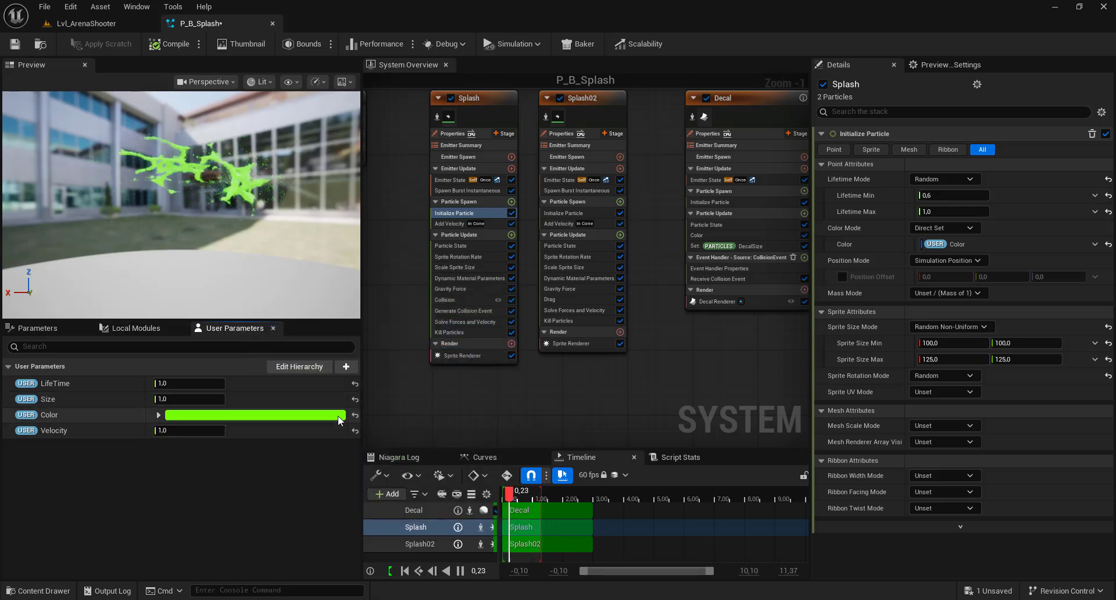
key("ctrl+z")
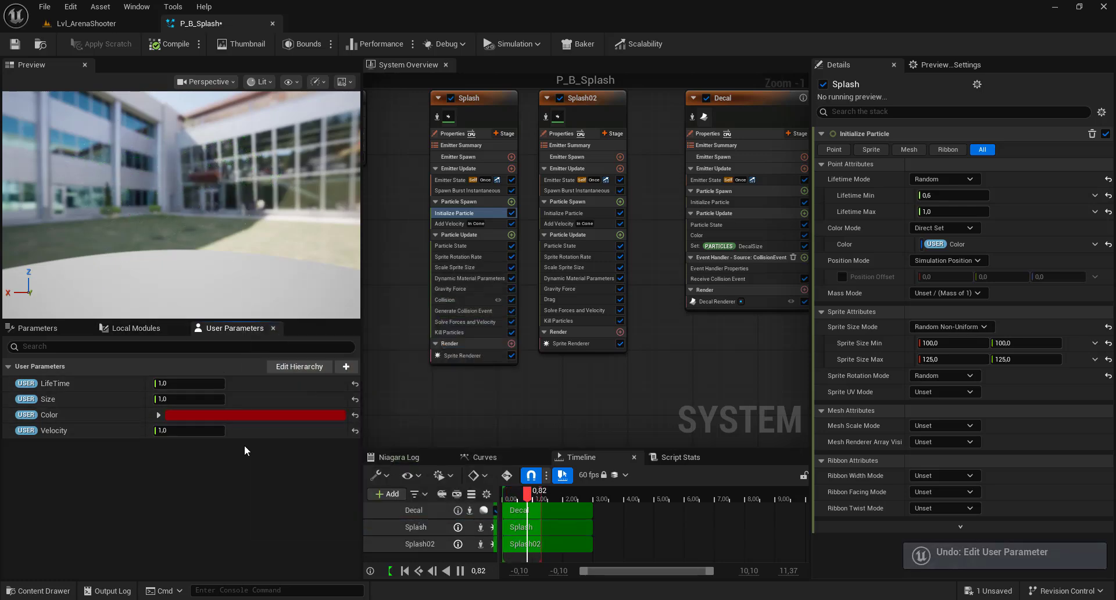
Switch Splash's Lifetime Mode to Direct Set and drive its Lifetime with a Multiply Float input.
left_click(937, 180)
left_click(938, 198)
left_click(1094, 195)
type("m")
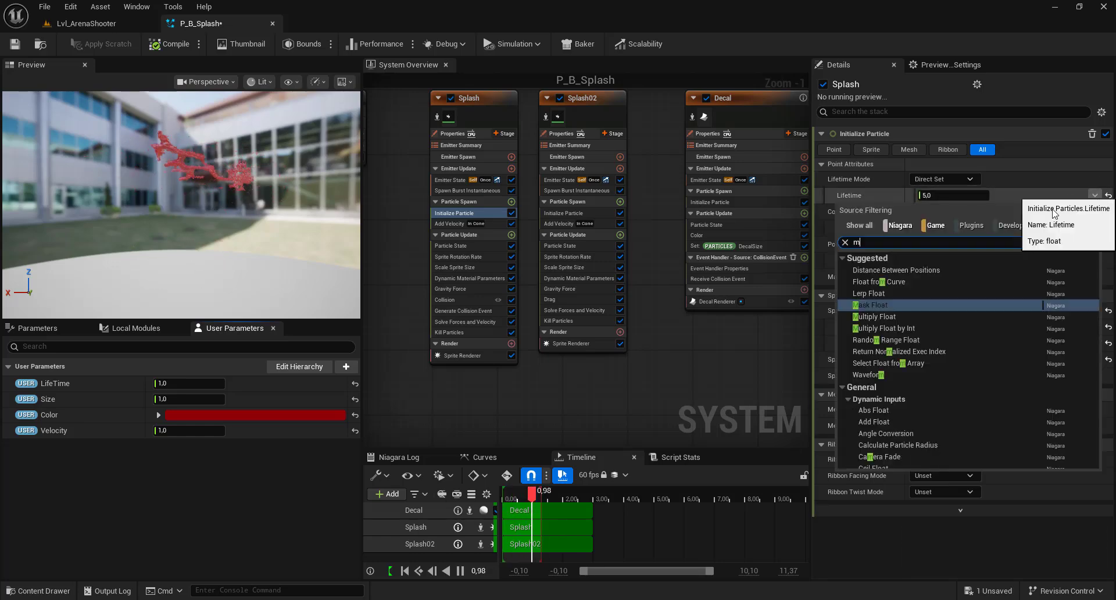
type("ul")
left_click(881, 270)
Make the lifetime multiplier's B a Random Range Float from 0.6 to 1.0 and link A to the LifeTime user parameter.
left_click(1094, 228)
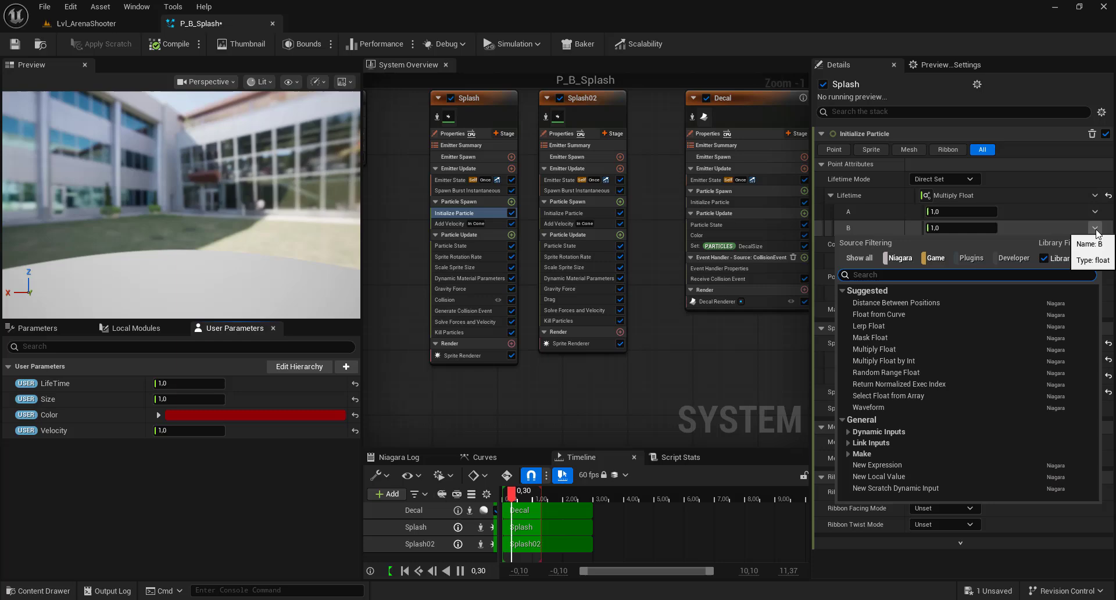
type("ran")
left_click(1035, 302)
left_click(965, 244)
type("0,6")
key("Tab")
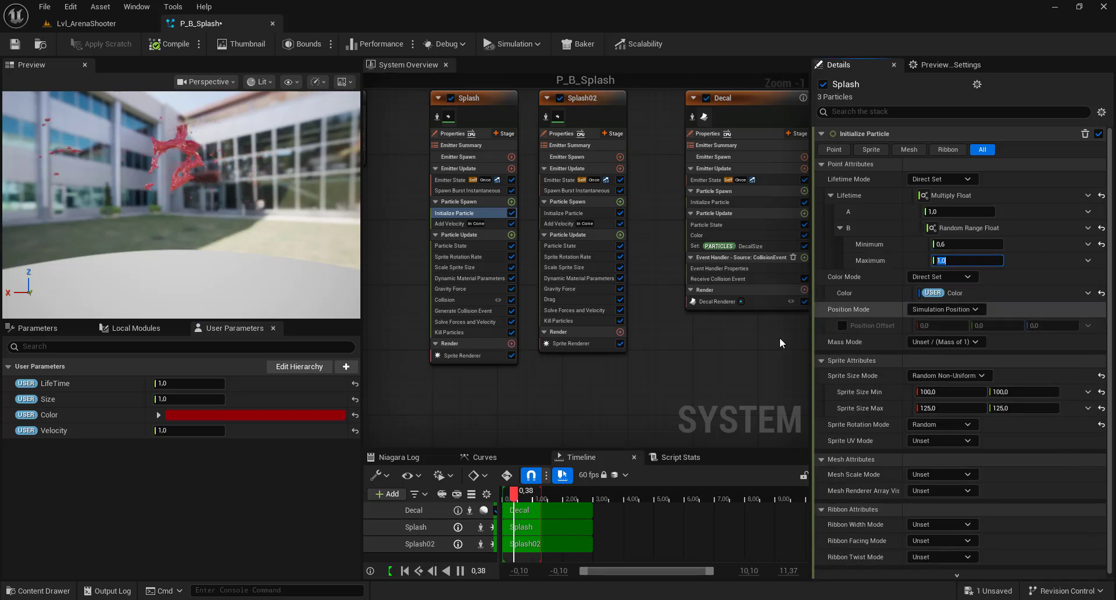
left_click_drag(56, 383, 957, 210)
Copy Splash's Lifetime setup to Splash02's Lifetime in Direct Set mode, with the random range set to 0.45 to 0.55.
right_click(952, 198)
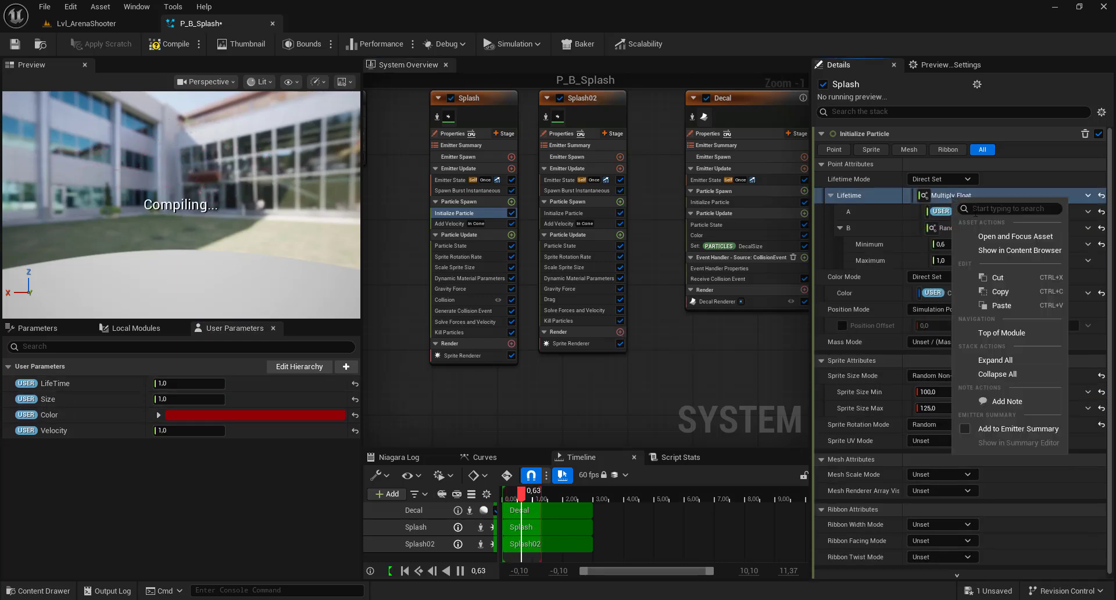
left_click(563, 212)
left_click(940, 180)
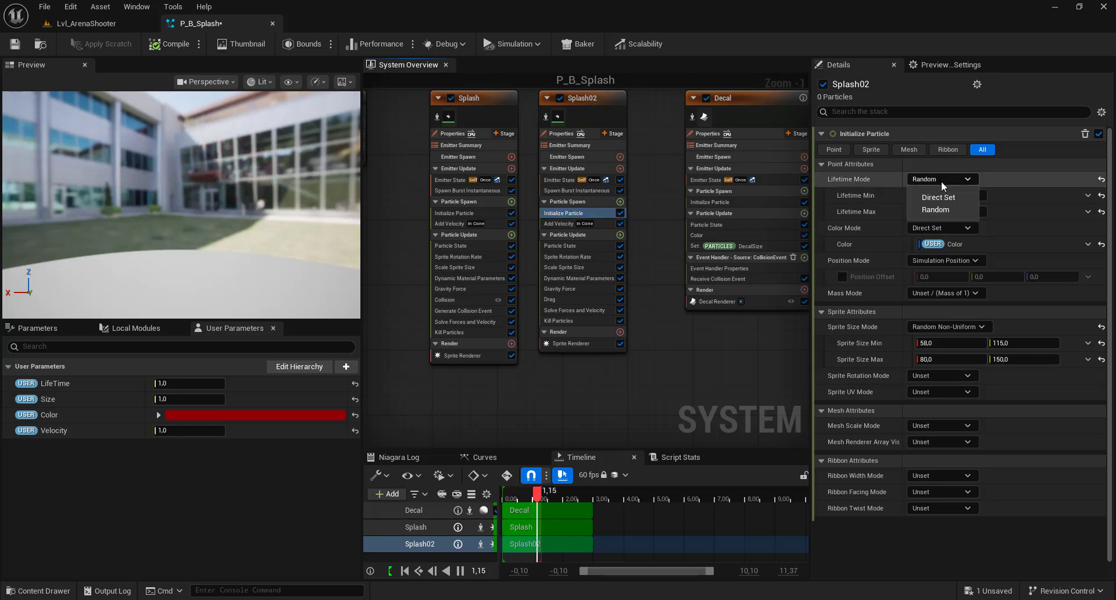
left_click(938, 197)
right_click(951, 199)
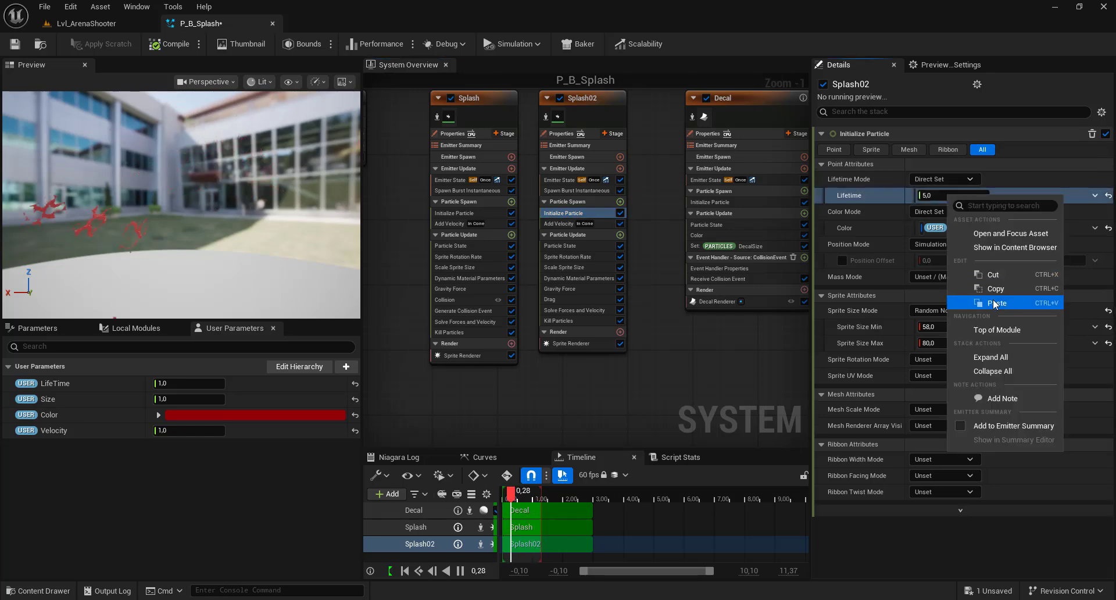
left_click(994, 303)
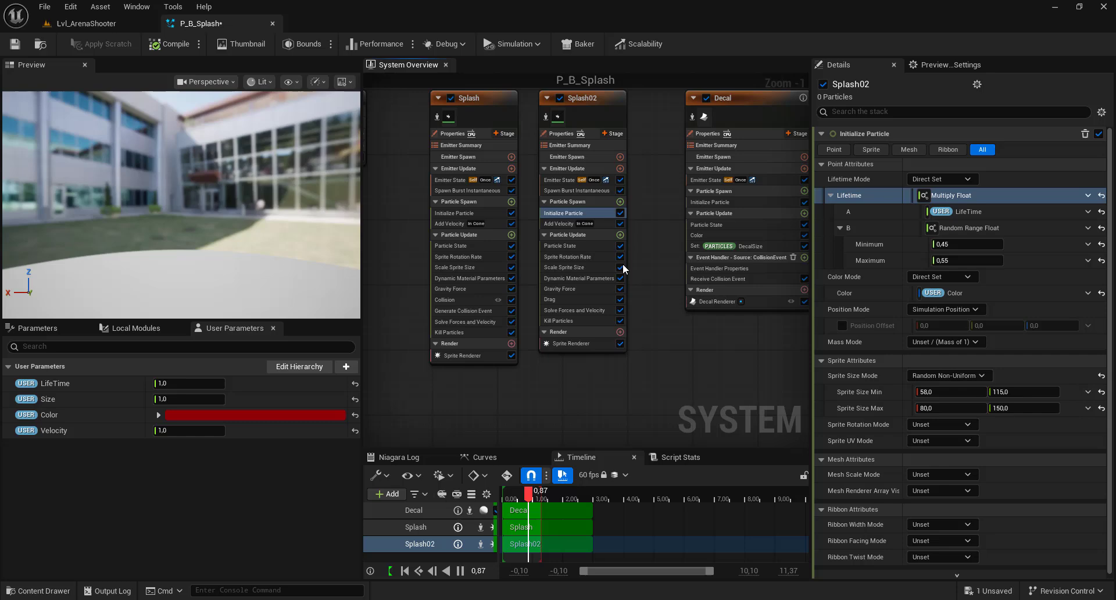
Set Splash02's Scale Sprite Size curve scale to Vector 2D From Float and link its value to the Size user parameter.
left_click(579, 267)
left_click(1095, 308)
type("f")
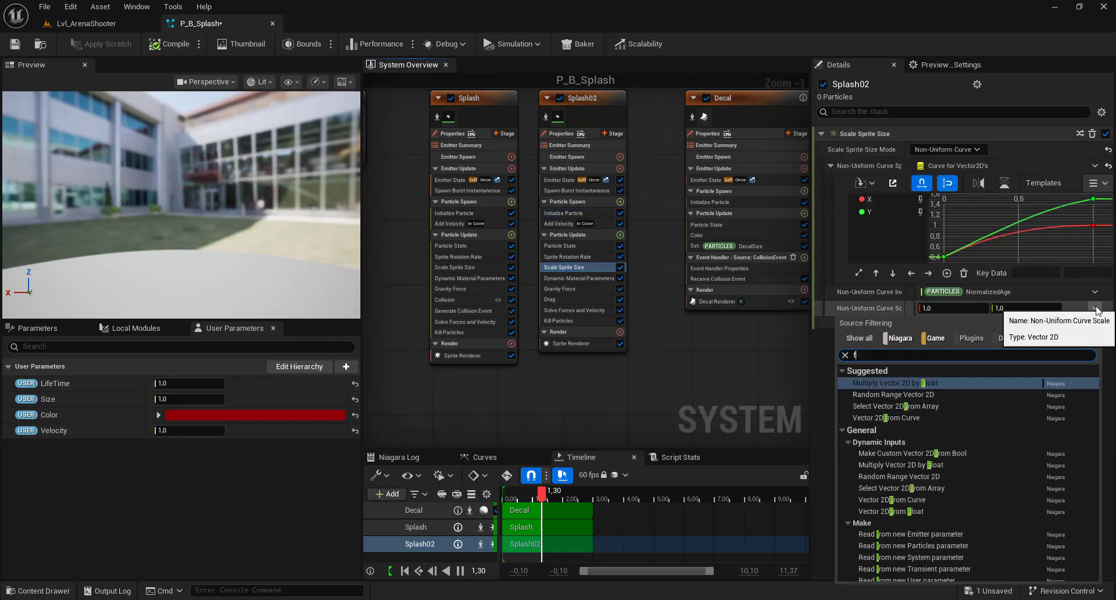
type("loat")
left_click(894, 430)
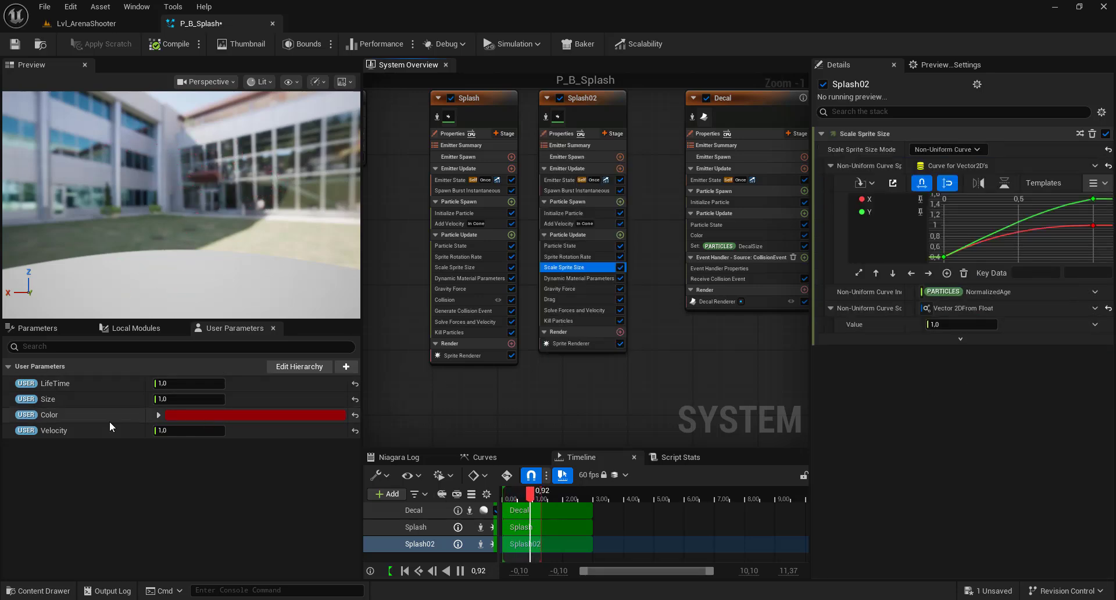
left_click_drag(46, 399, 973, 325)
Copy Splash02's Size-driven curve scale to the Scale Sprite Size module of Splash.
right_click(972, 307)
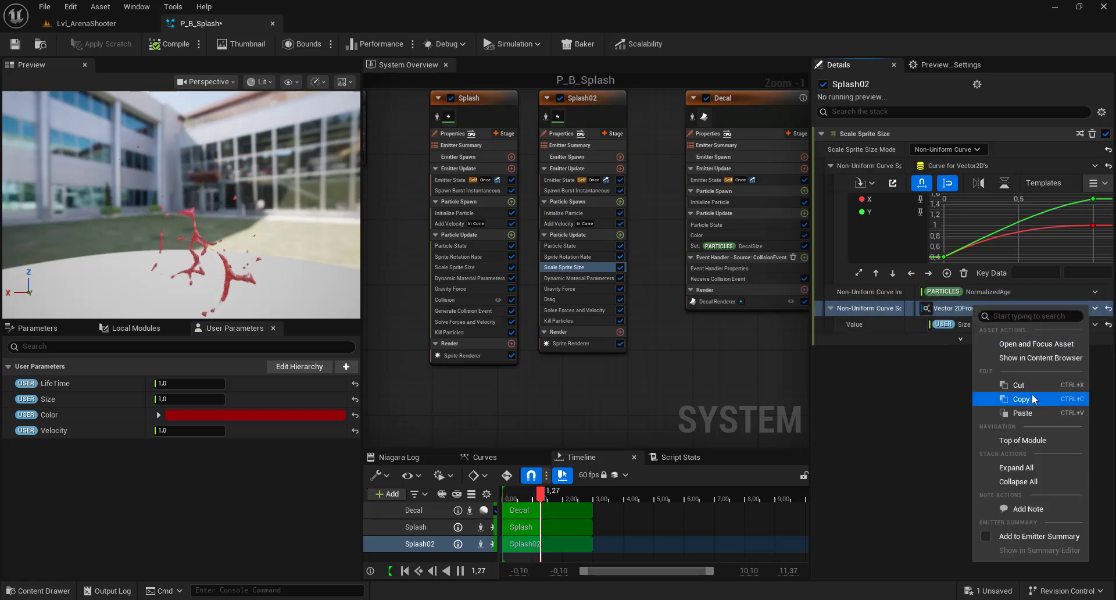
left_click(1031, 398)
left_click(447, 267)
right_click(1017, 310)
left_click(1012, 410)
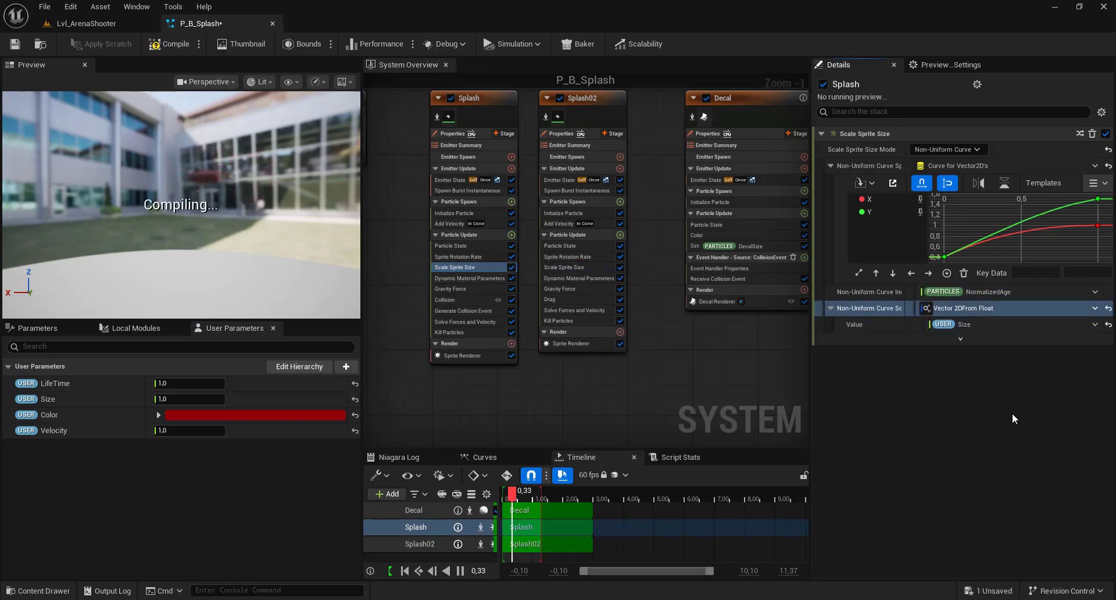
Copy the random range of Splash02's Velocity Speed and replace that input with a Multiply Float.
left_click(558, 224)
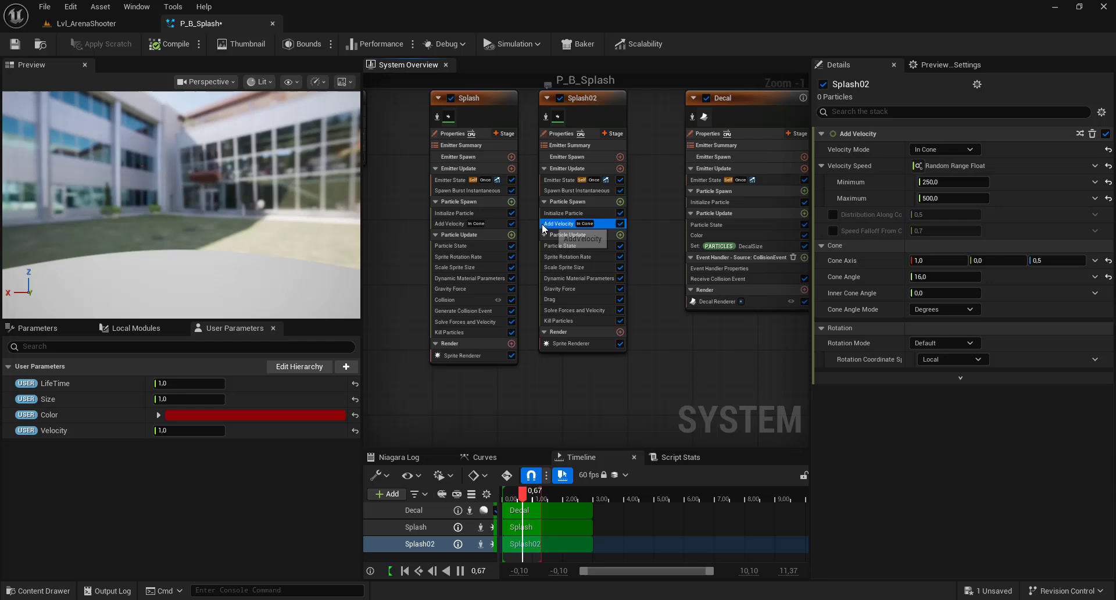
right_click(972, 168)
left_click(1014, 260)
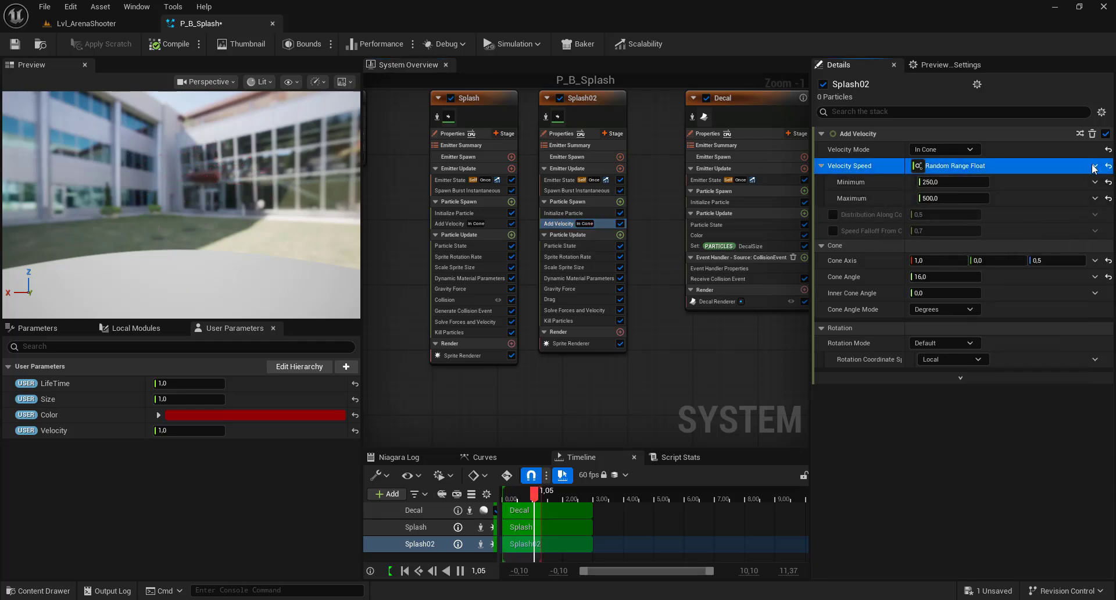
left_click(1094, 166)
type("mul")
left_click(879, 240)
Paste the copied random range into B of Splash02's velocity multiplier and link A to the Velocity user parameter.
right_click(956, 198)
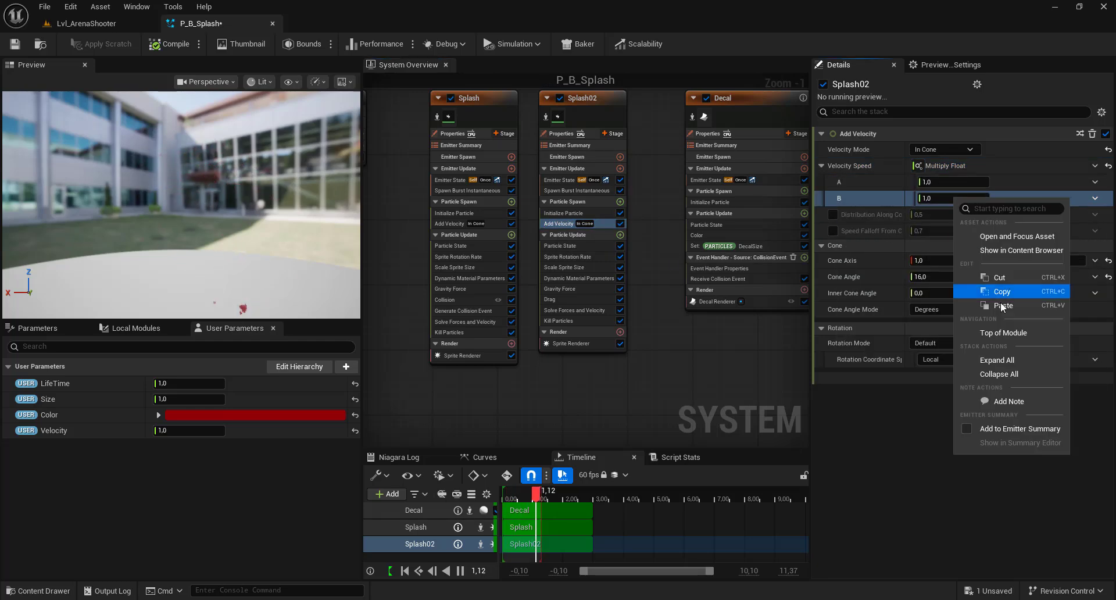
left_click(987, 291)
left_click_drag(54, 431, 946, 176)
Copy Splash02's Velocity Speed setup to Splash's Add Velocity, with the random range set to 100 to 400.
right_click(957, 165)
key("Escape")
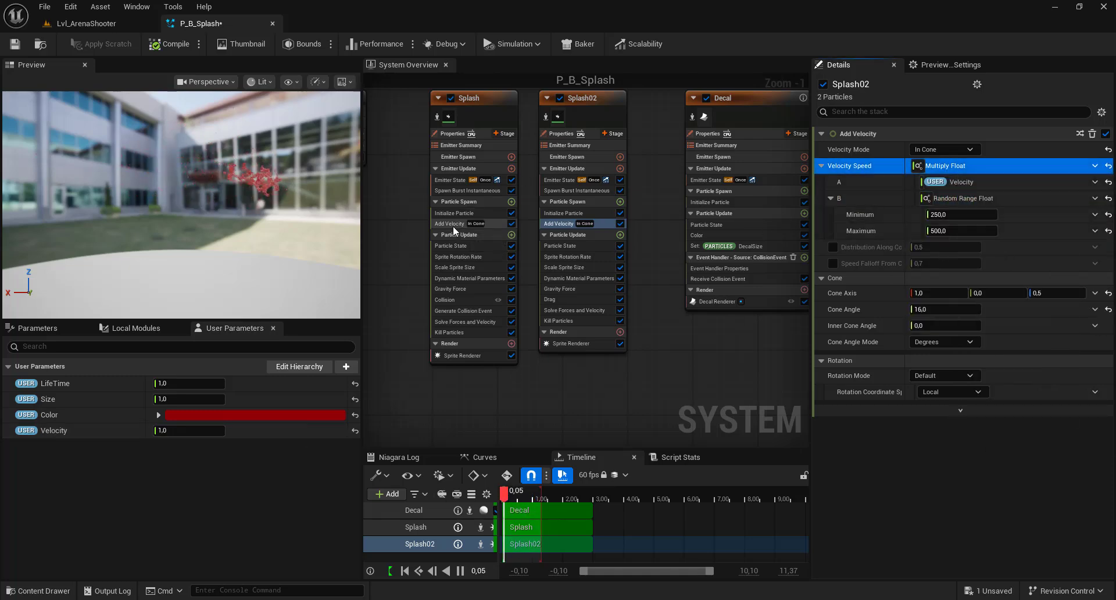
left_click(452, 224)
right_click(957, 166)
left_click(1008, 266)
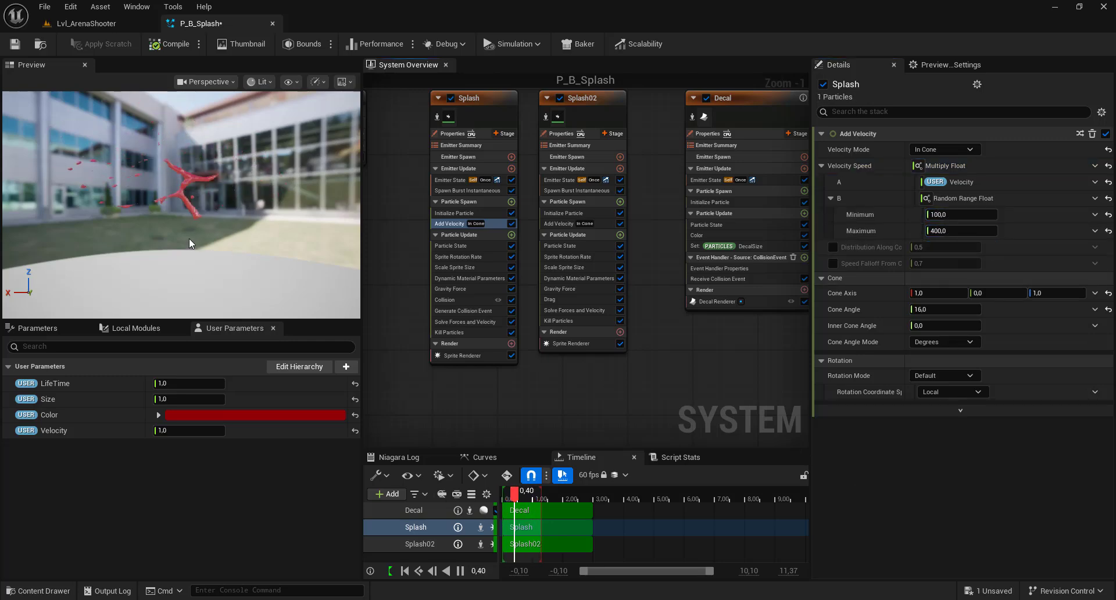
Test the Velocity user parameter at 0.2 and 3, and set it back to 1.
type(".2")
key("Return")
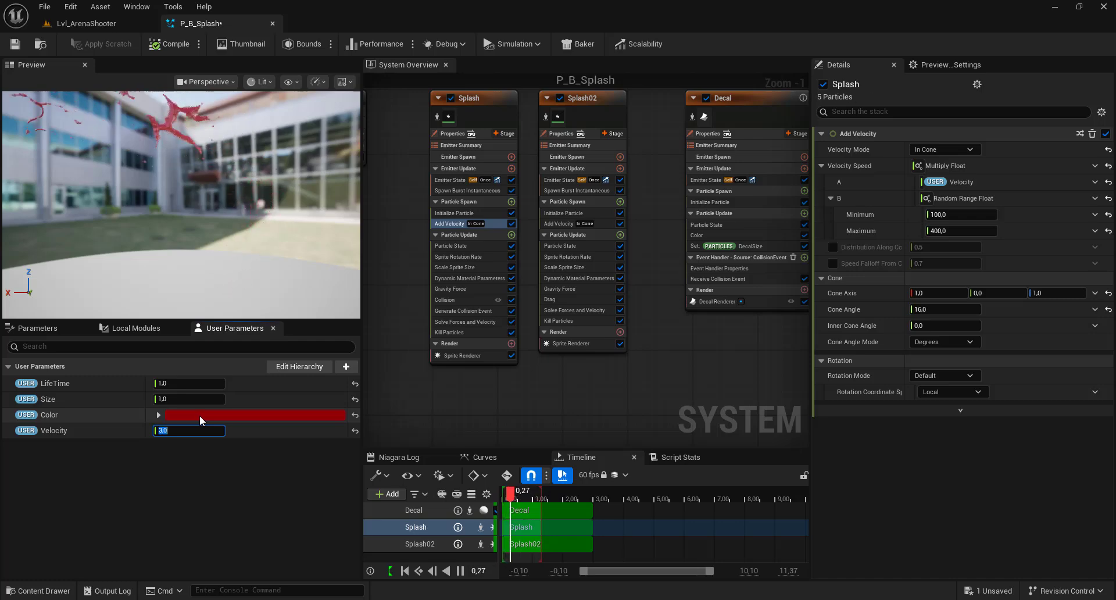
type("3")
key("Return")
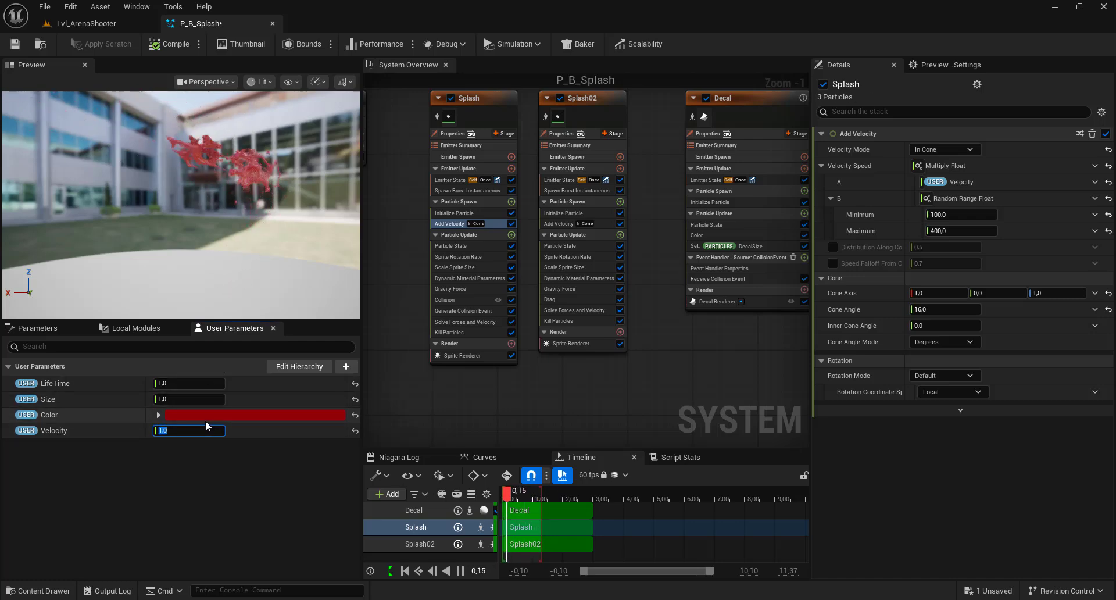
type("1")
Set the Size user parameter to 0.3.
left_click(183, 399)
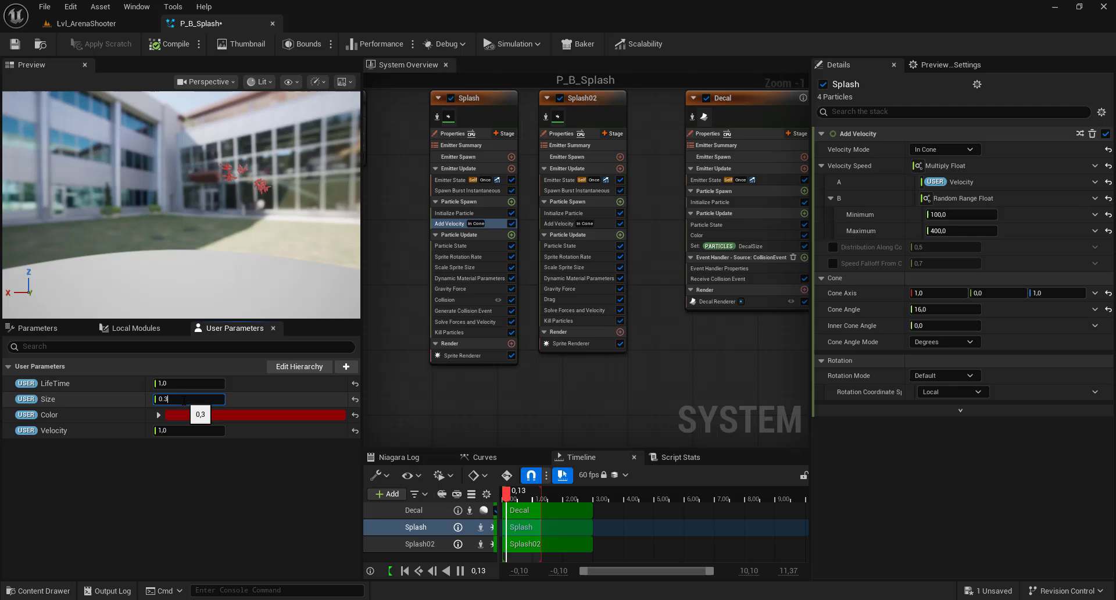